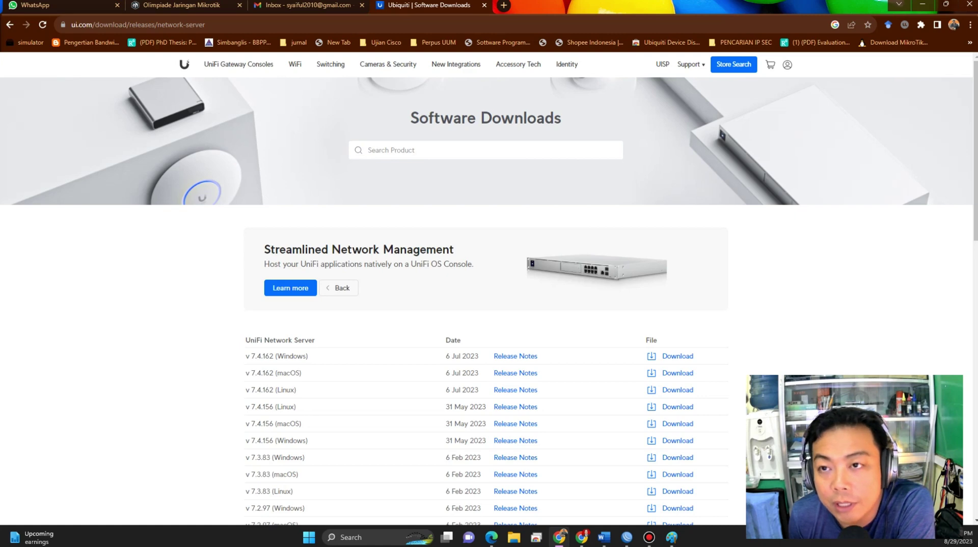
# Return to the Paint network sketch and mark the tall box, the small circle below it and the concentric circles above it
pyautogui.click(484, 5)
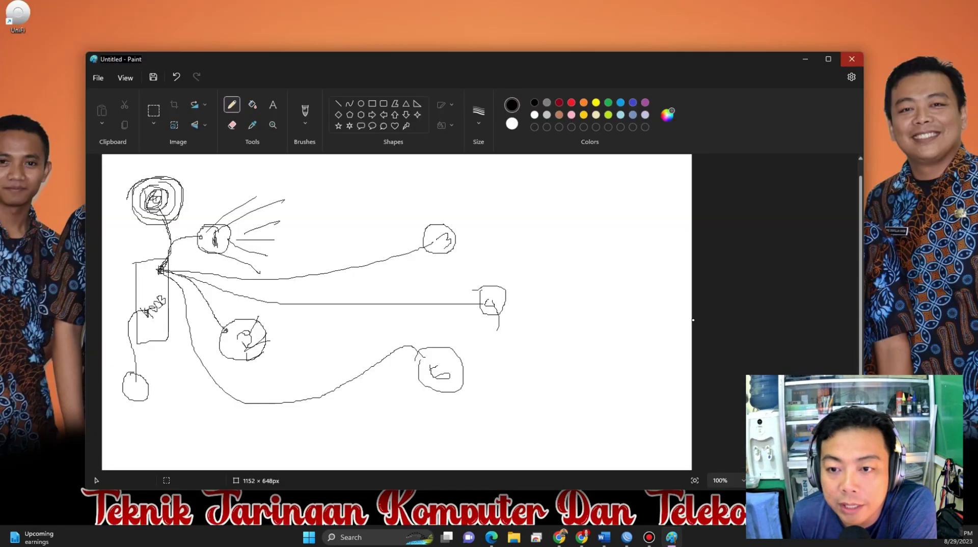
pyautogui.click(922, 4)
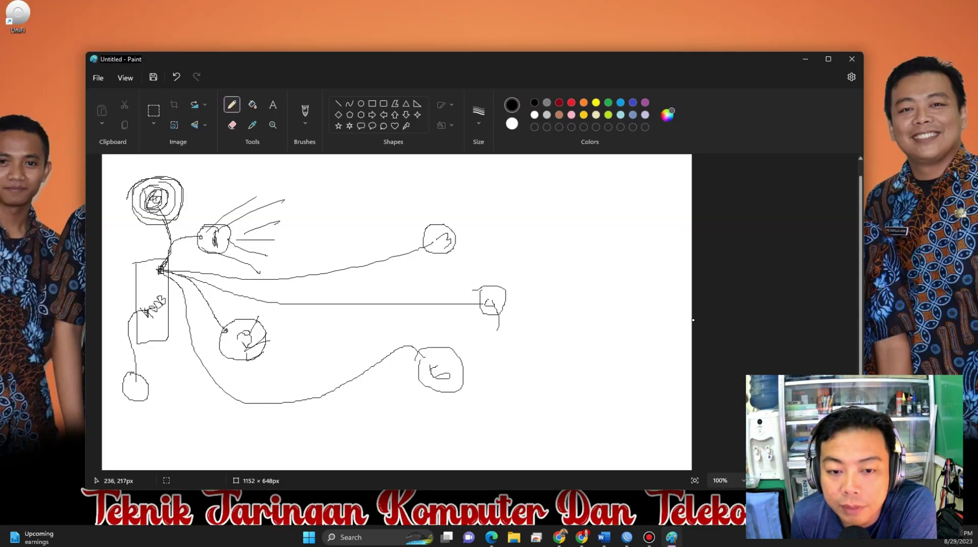
pyautogui.moveTo(138, 299)
pyautogui.mouseDown()
pyautogui.moveTo(165, 313)
pyautogui.moveTo(139, 290)
pyautogui.mouseUp()
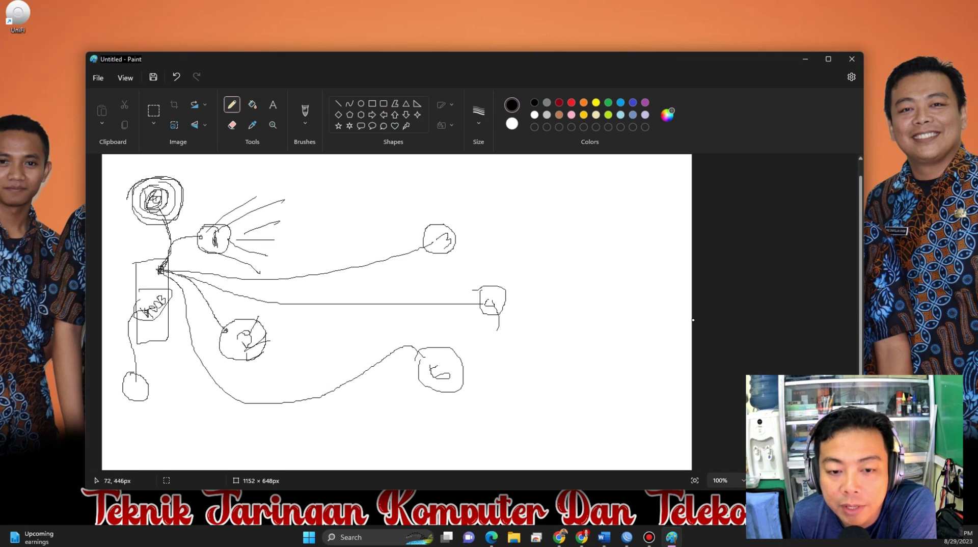
pyautogui.moveTo(136, 389)
pyautogui.mouseDown()
pyautogui.moveTo(129, 317)
pyautogui.moveTo(146, 310)
pyautogui.mouseUp()
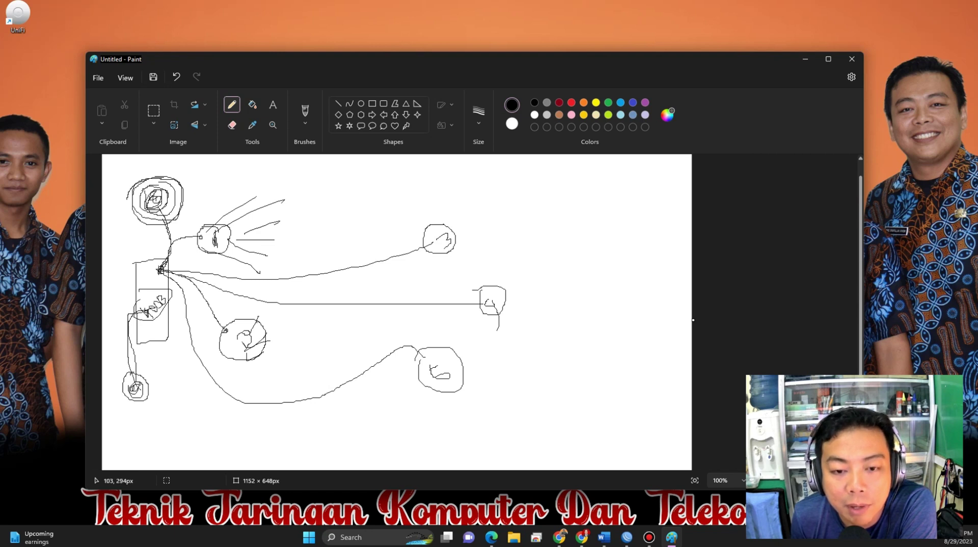
pyautogui.moveTo(159, 205)
pyautogui.mouseDown()
pyautogui.moveTo(135, 209)
pyautogui.moveTo(147, 213)
pyautogui.moveTo(158, 193)
pyautogui.mouseUp()
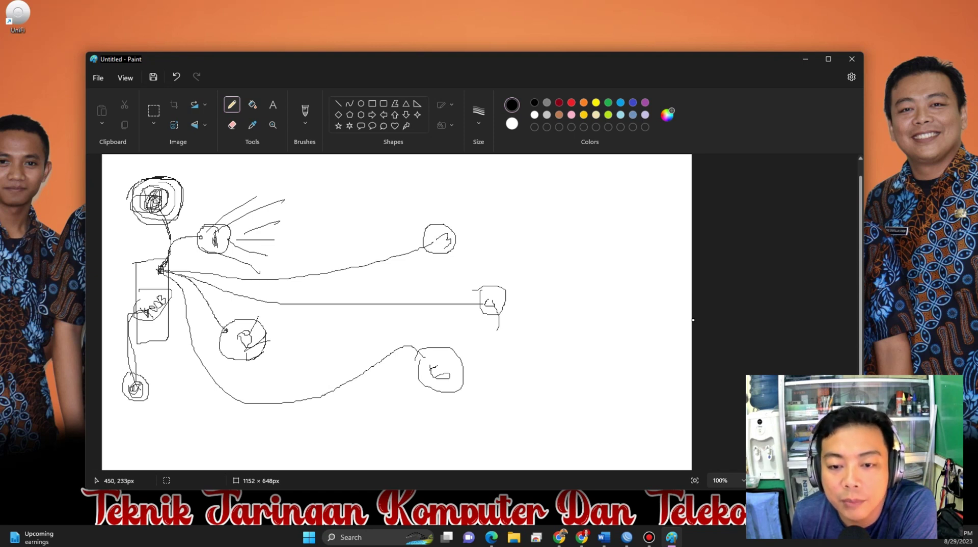
# Sketch two more circles at the far right of the network diagram and connect each by a line to the tall box's upper node
pyautogui.moveTo(587, 279)
pyautogui.mouseDown()
pyautogui.moveTo(582, 298)
pyautogui.moveTo(593, 264)
pyautogui.mouseUp()
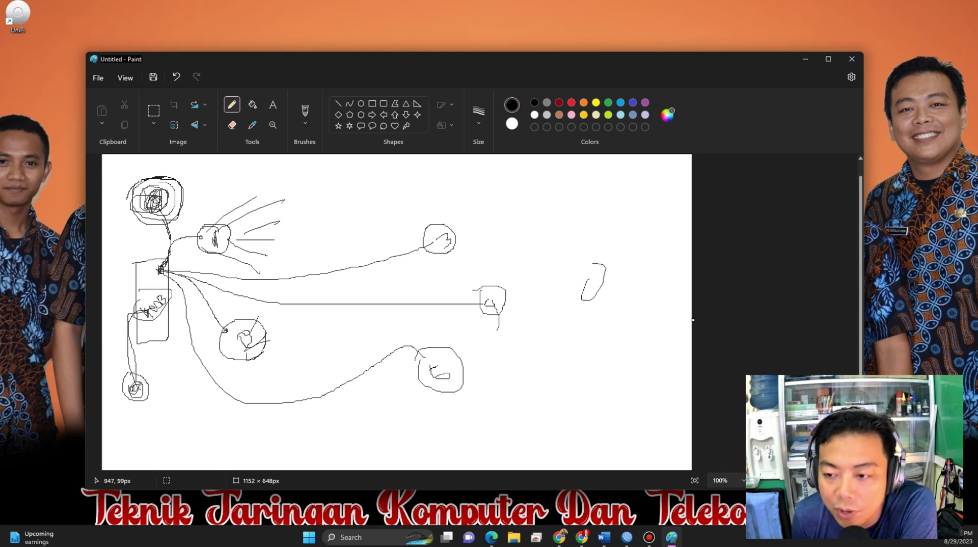
pyautogui.moveTo(587, 205)
pyautogui.mouseDown()
pyautogui.moveTo(308, 288)
pyautogui.moveTo(166, 276)
pyautogui.mouseUp()
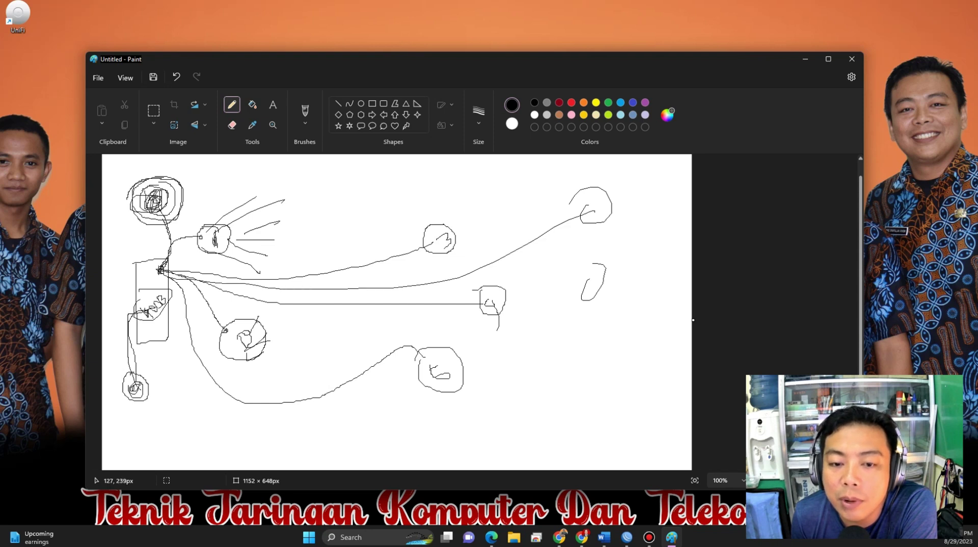
pyautogui.moveTo(586, 264)
pyautogui.mouseDown()
pyautogui.moveTo(595, 305)
pyautogui.moveTo(581, 263)
pyautogui.moveTo(479, 397)
pyautogui.moveTo(214, 434)
pyautogui.moveTo(160, 271)
pyautogui.mouseUp()
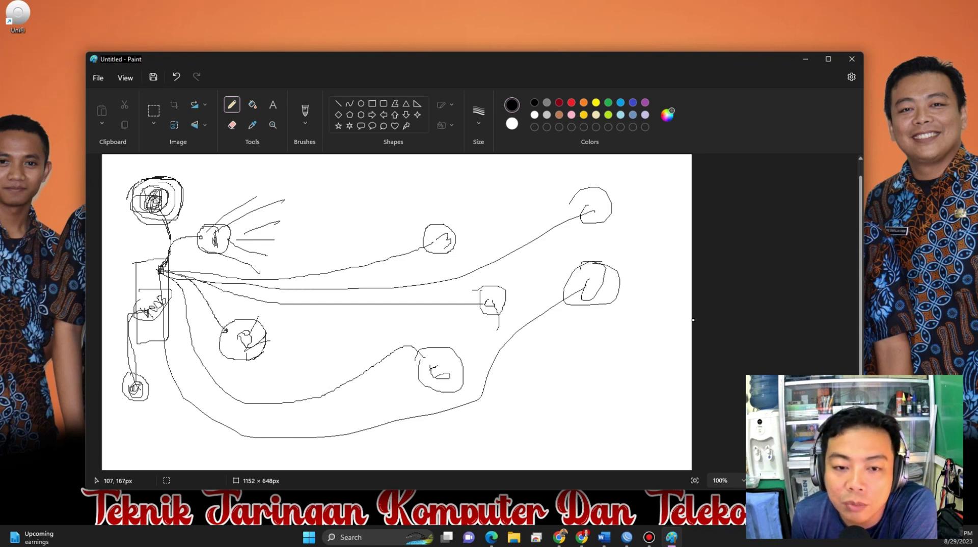
pyautogui.moveTo(156, 187)
pyautogui.mouseDown()
pyautogui.moveTo(149, 214)
pyautogui.moveTo(175, 204)
pyautogui.mouseUp()
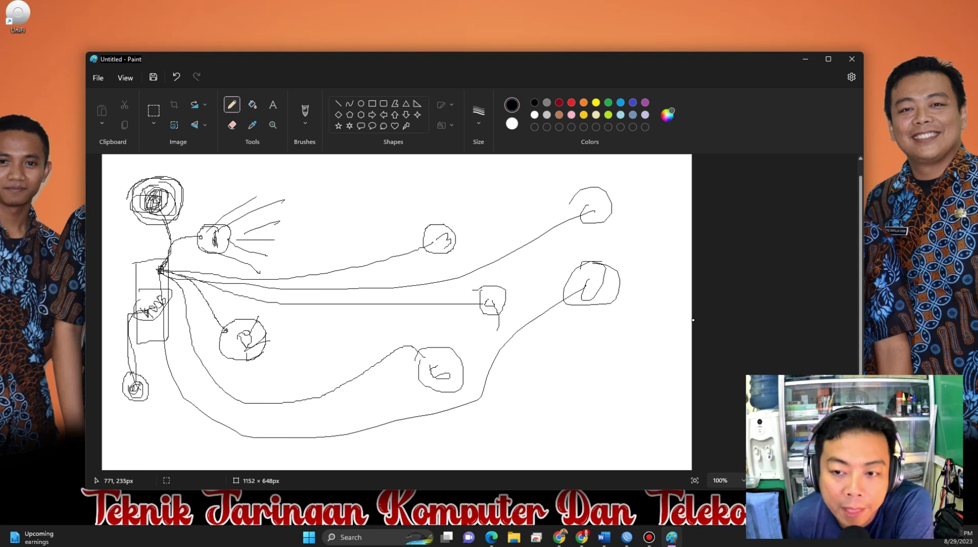
pyautogui.moveTo(320, 225)
pyautogui.mouseDown()
pyautogui.moveTo(327, 239)
pyautogui.moveTo(343, 213)
pyautogui.moveTo(346, 234)
pyautogui.moveTo(373, 224)
pyautogui.moveTo(356, 220)
pyautogui.mouseUp()
pyautogui.moveTo(385, 218)
pyautogui.mouseDown()
pyautogui.moveTo(387, 247)
pyautogui.moveTo(401, 218)
pyautogui.moveTo(388, 234)
pyautogui.mouseUp()
pyautogui.moveTo(415, 204)
pyautogui.mouseDown()
pyautogui.moveTo(434, 224)
pyautogui.moveTo(440, 182)
pyautogui.moveTo(443, 273)
pyautogui.moveTo(454, 183)
pyautogui.mouseUp()
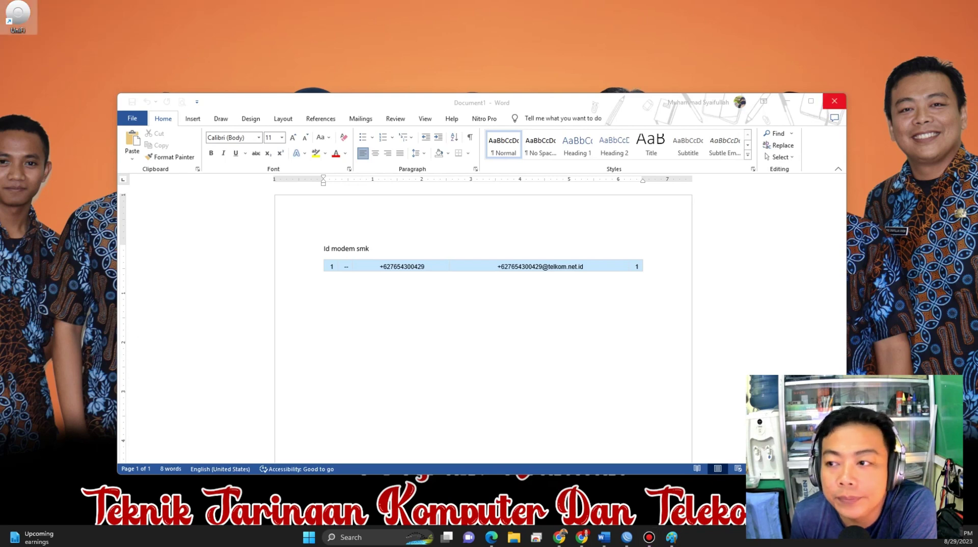
# Close the Word document without saving and launch the UniFi Network management page in a browser
pyautogui.click(834, 101)
pyautogui.press('n')
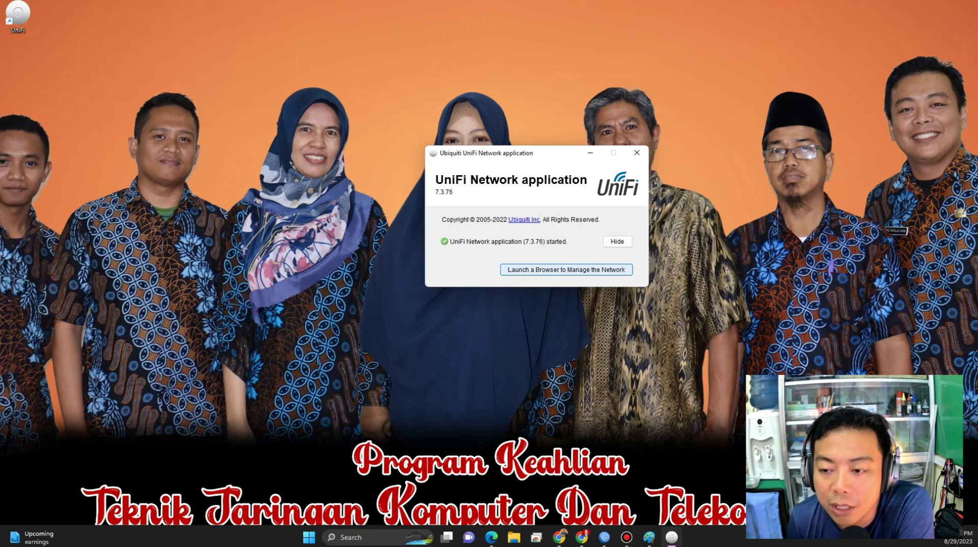
pyautogui.click(566, 269)
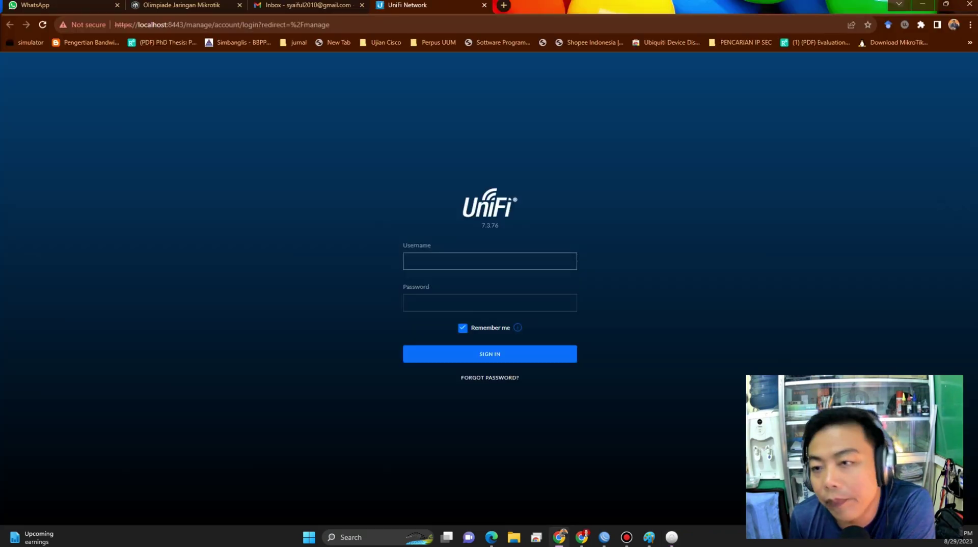
# Fill in the username on the UniFi sign-in form with the first saved suggestion
pyautogui.click(464, 261)
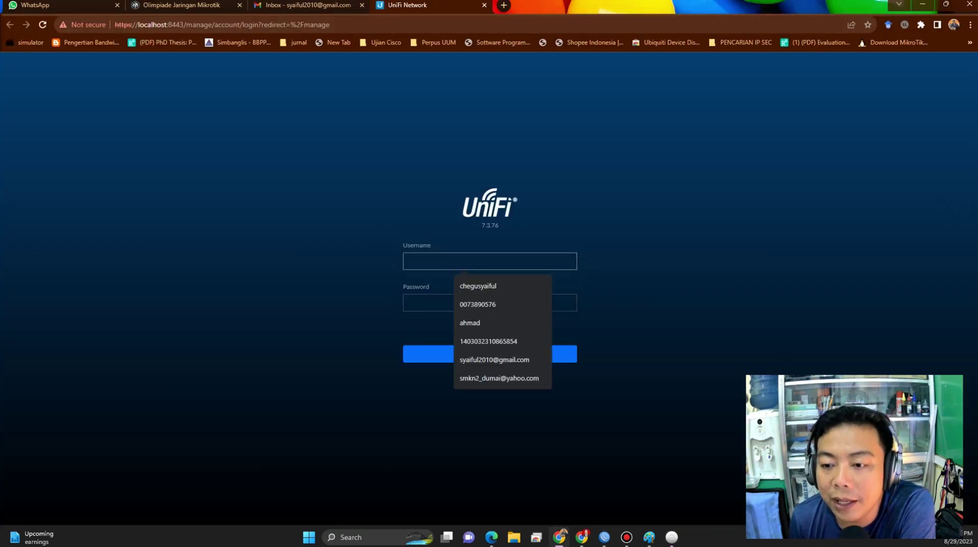
pyautogui.press('Down')
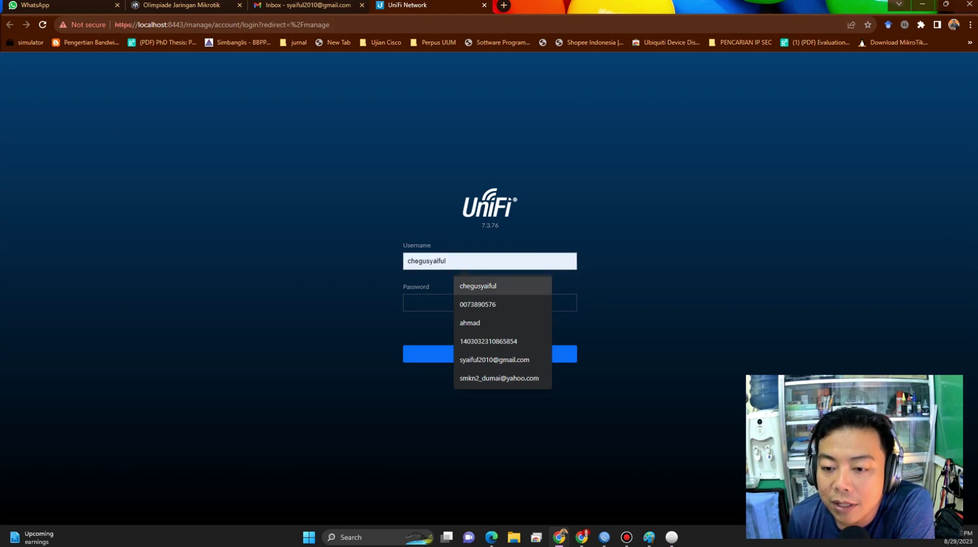
pyautogui.press('Return')
pyautogui.press('Tab')
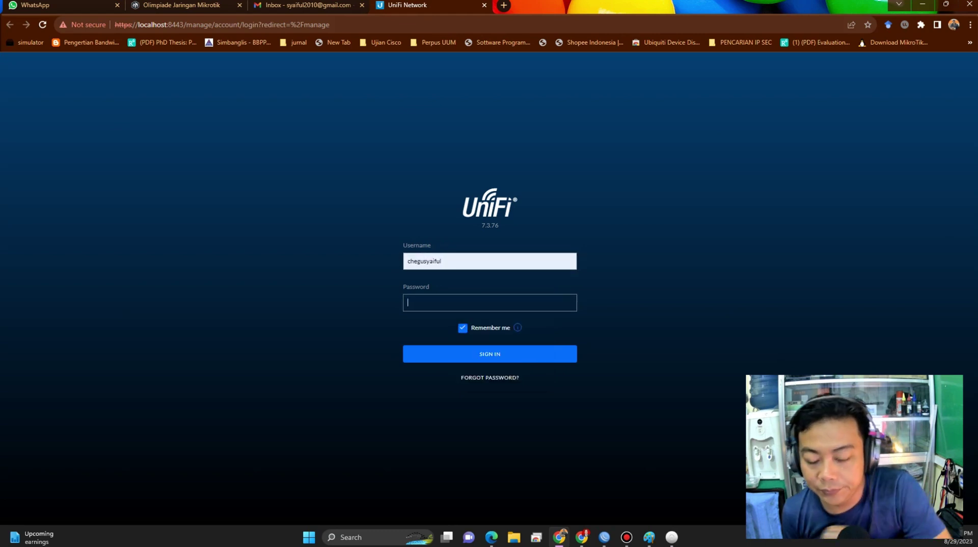
# Try to sign in to UniFi with the account password
pyautogui.write('•••••')
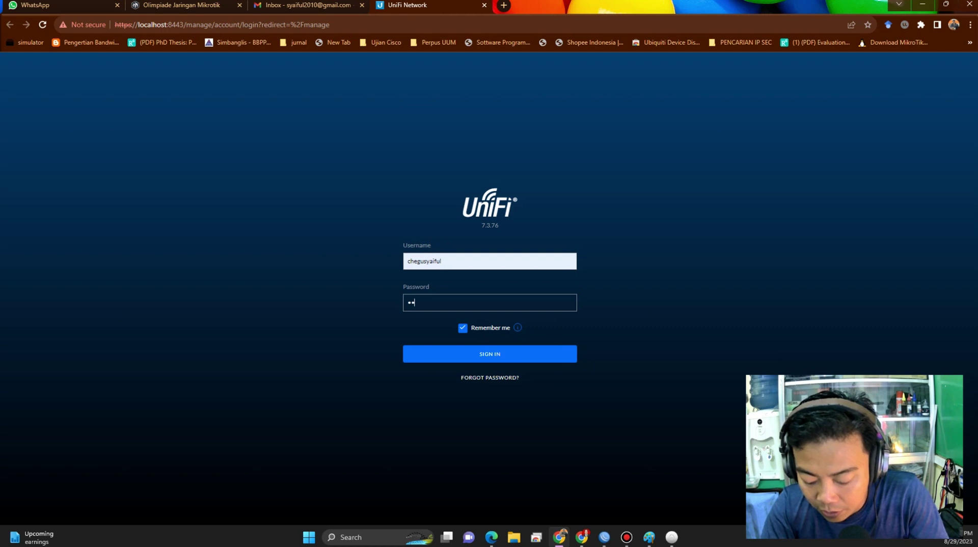
pyautogui.press('BackSpace')
pyautogui.press('BackSpace')
pyautogui.press('BackSpace')
pyautogui.press('BackSpace')
pyautogui.press('BackSpace')
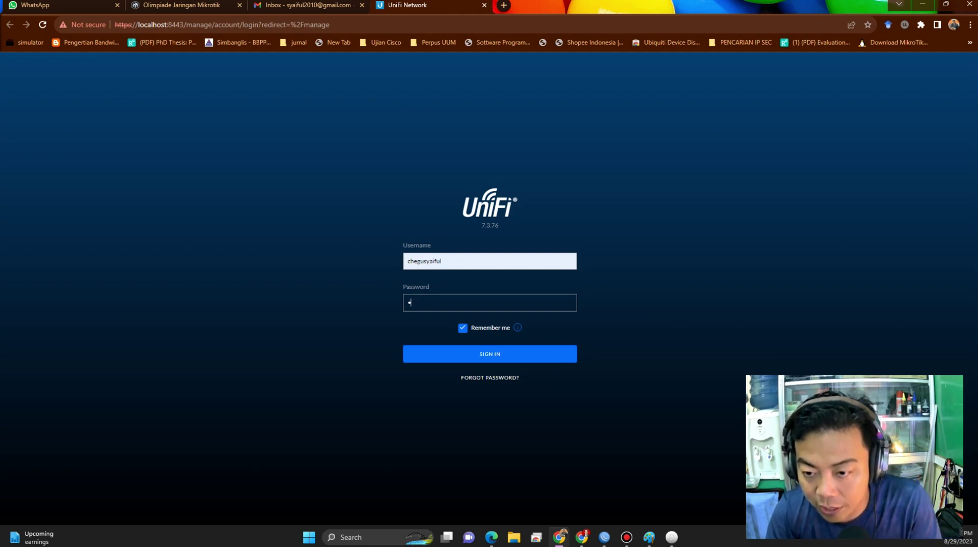
pyautogui.write('•••••')
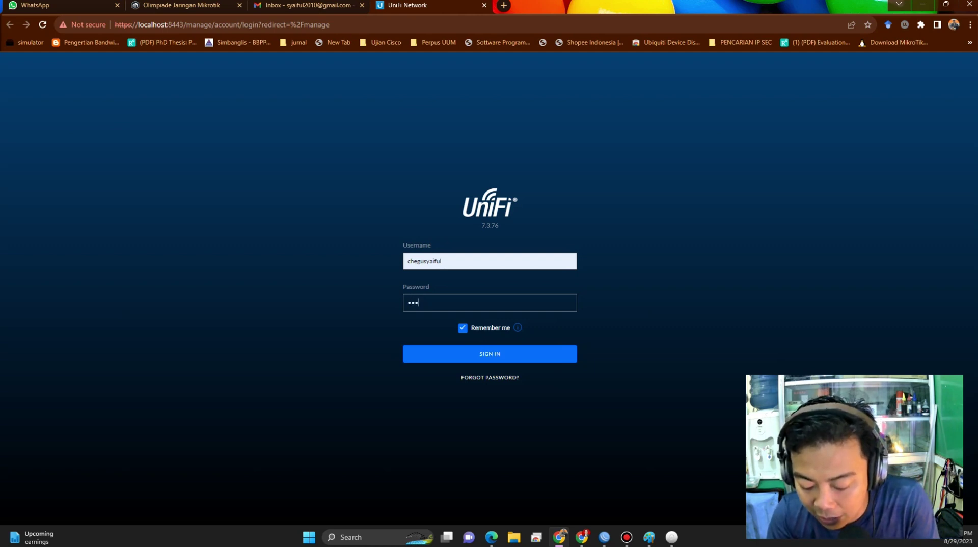
pyautogui.press('BackSpace')
pyautogui.press('BackSpace')
pyautogui.press('BackSpace')
pyautogui.press('BackSpace')
pyautogui.press('BackSpace')
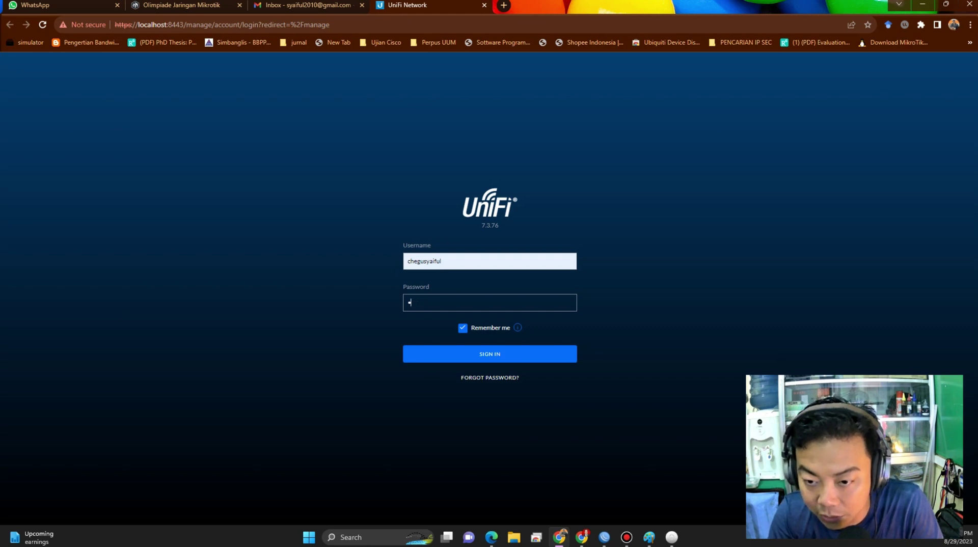
pyautogui.write('•••••••••••')
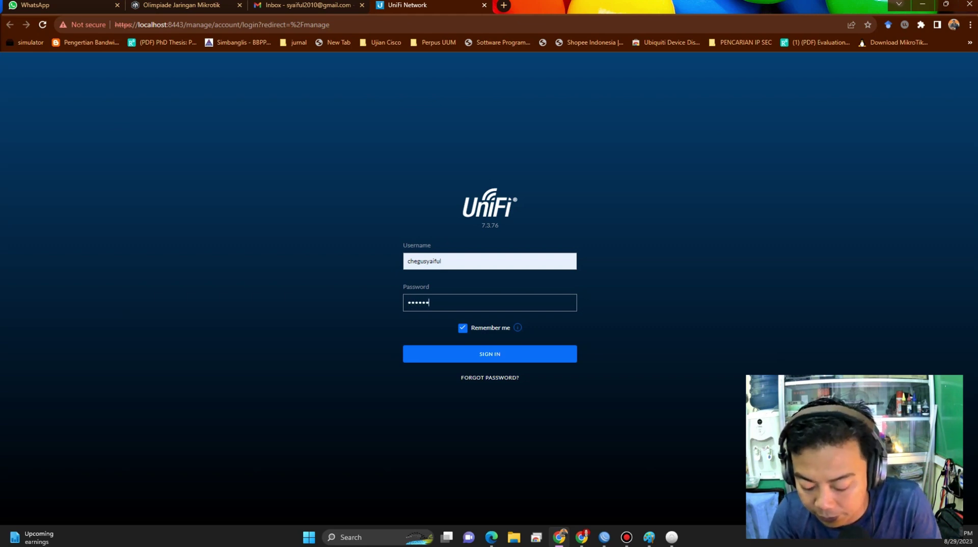
pyautogui.write('•')
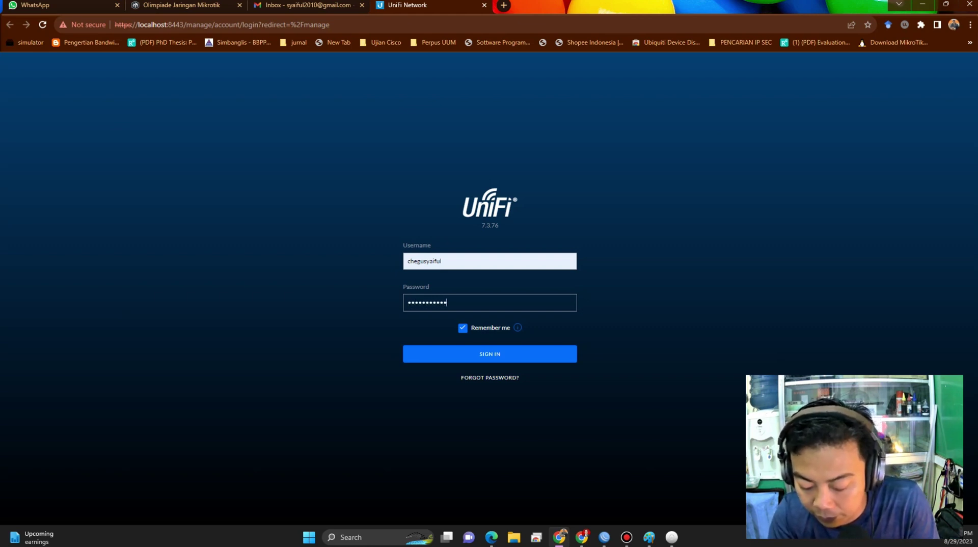
pyautogui.write('••••')
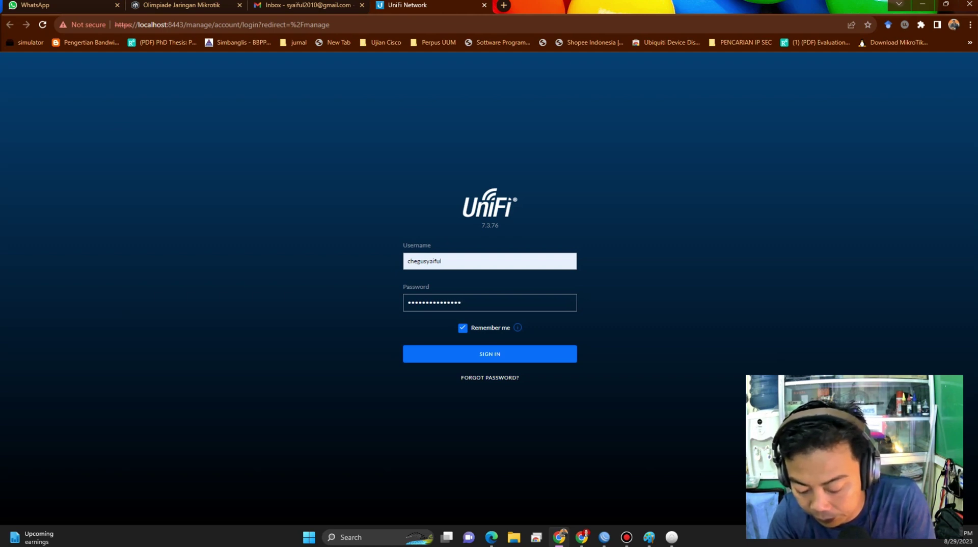
pyautogui.write('••••')
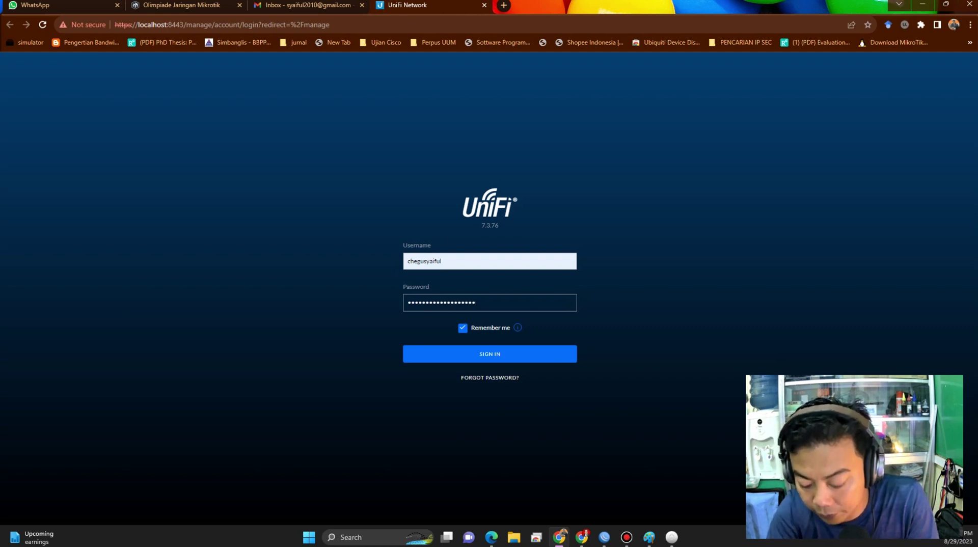
pyautogui.write('••••••')
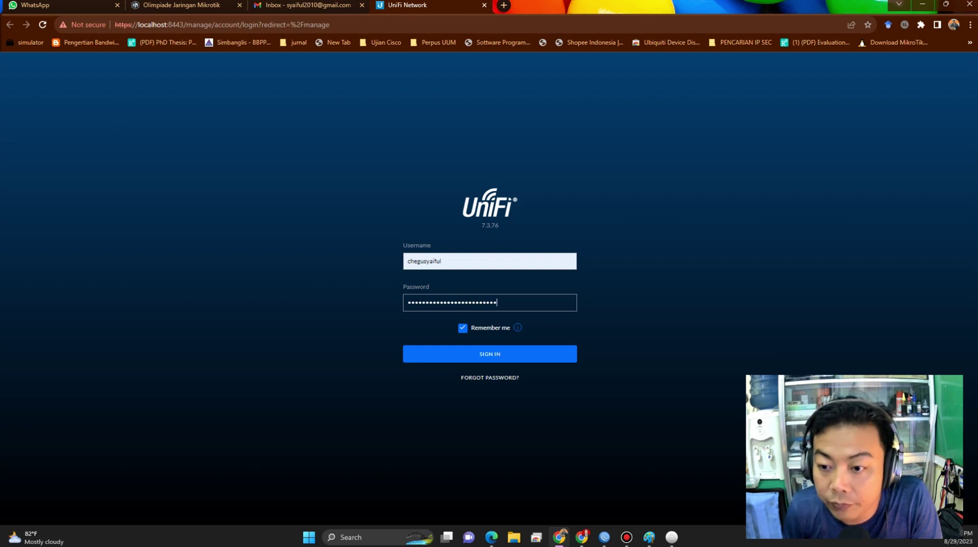
pyautogui.press('Return')
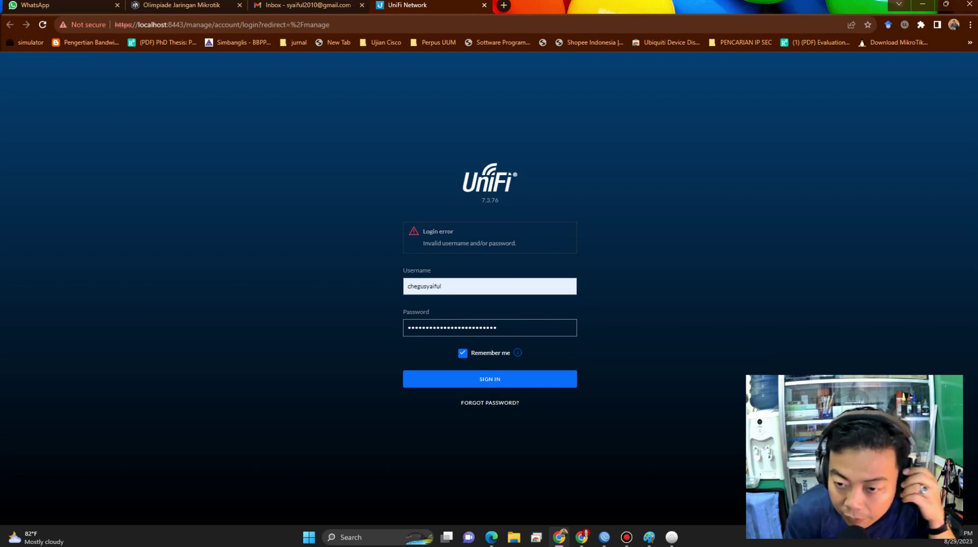
# Enter the account password again in place of the earlier one, and clear the entry
pyautogui.hotkey('ctrl', 'a')
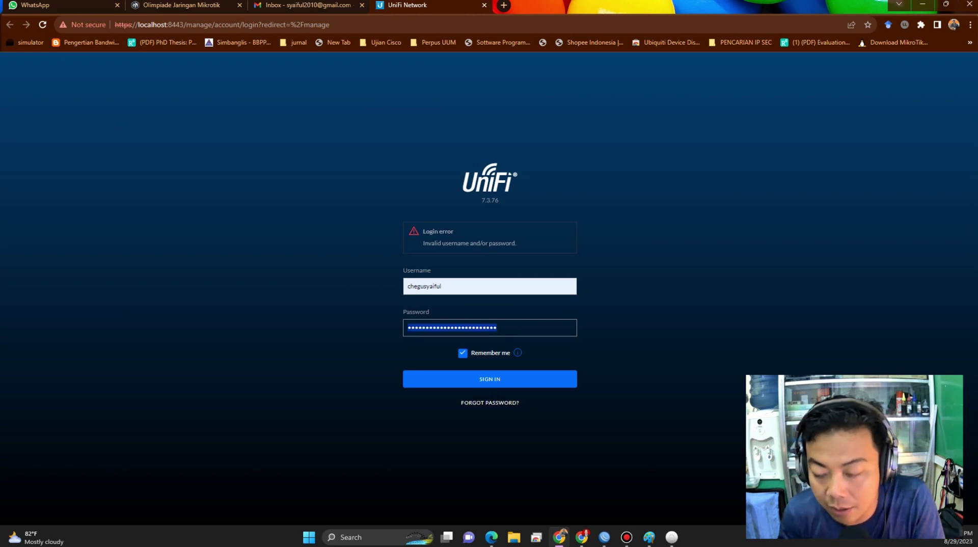
pyautogui.write('******')
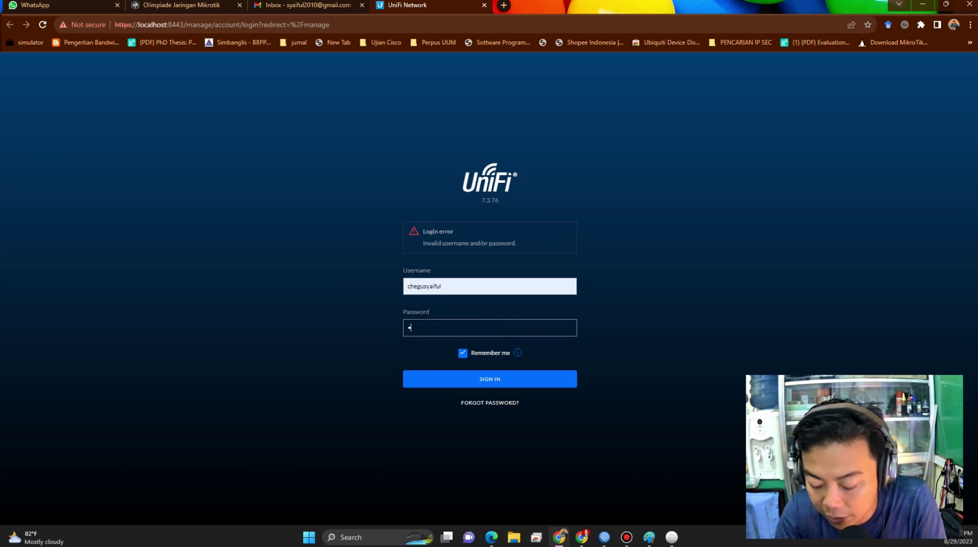
pyautogui.write('*****')
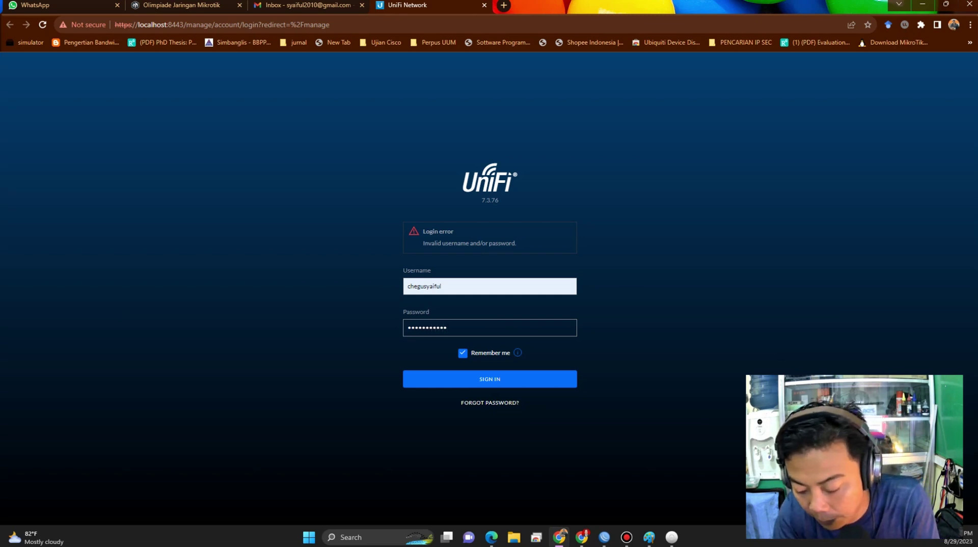
pyautogui.write('***')
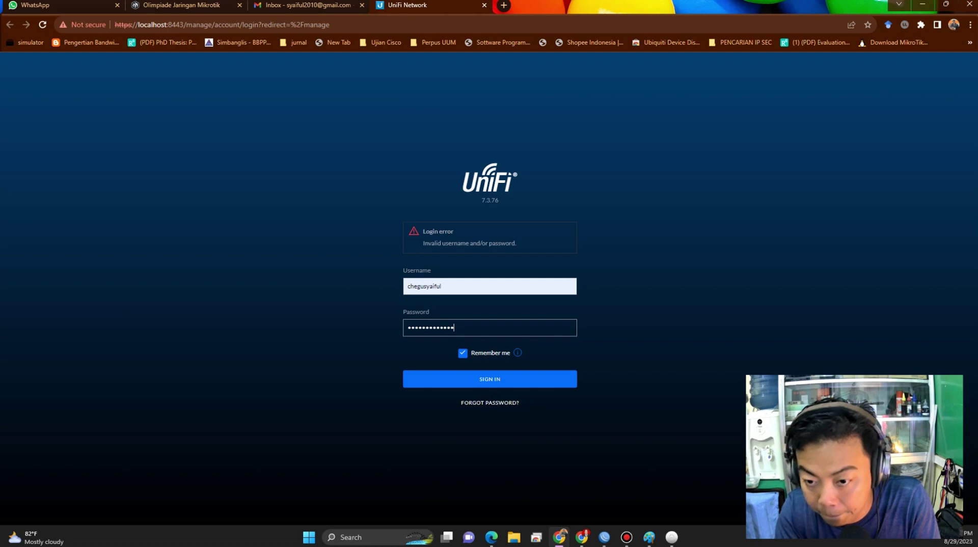
pyautogui.press('BackSpace')
pyautogui.press('BackSpace')
pyautogui.press('BackSpace')
pyautogui.press('BackSpace')
pyautogui.press('BackSpace')
pyautogui.press('BackSpace')
pyautogui.press('BackSpace')
pyautogui.press('BackSpace')
pyautogui.press('BackSpace')
pyautogui.press('BackSpace')
pyautogui.press('BackSpace')
pyautogui.press('BackSpace')
pyautogui.press('BackSpace')
pyautogui.press('BackSpace')
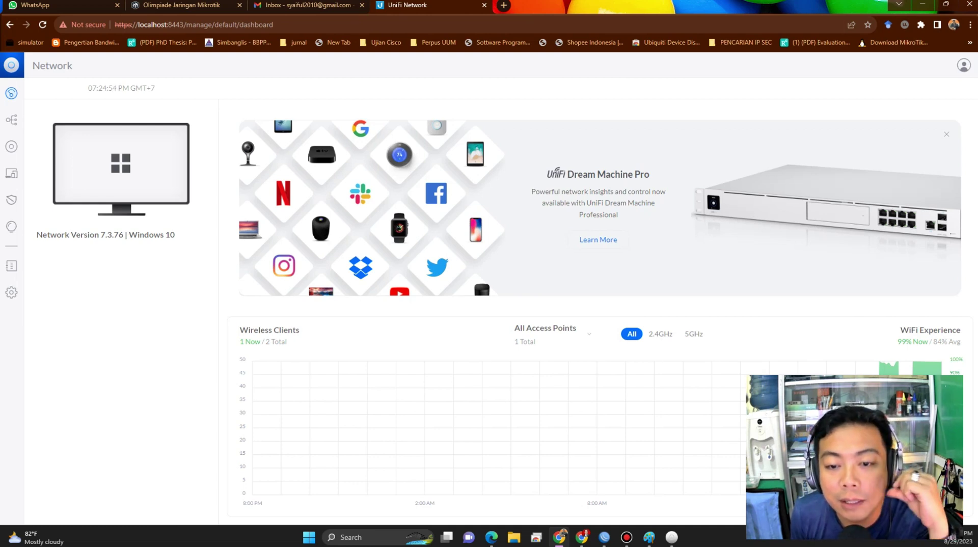
# Examine the wireless client counts on the dashboard and view the network topology
pyautogui.moveTo(239, 341); pyautogui.dragTo(287, 341)
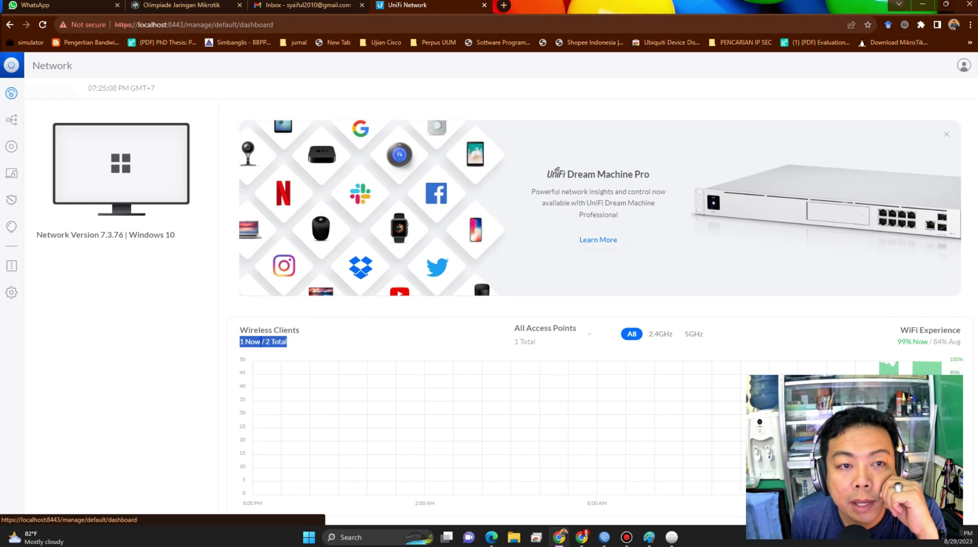
pyautogui.click(121, 168)
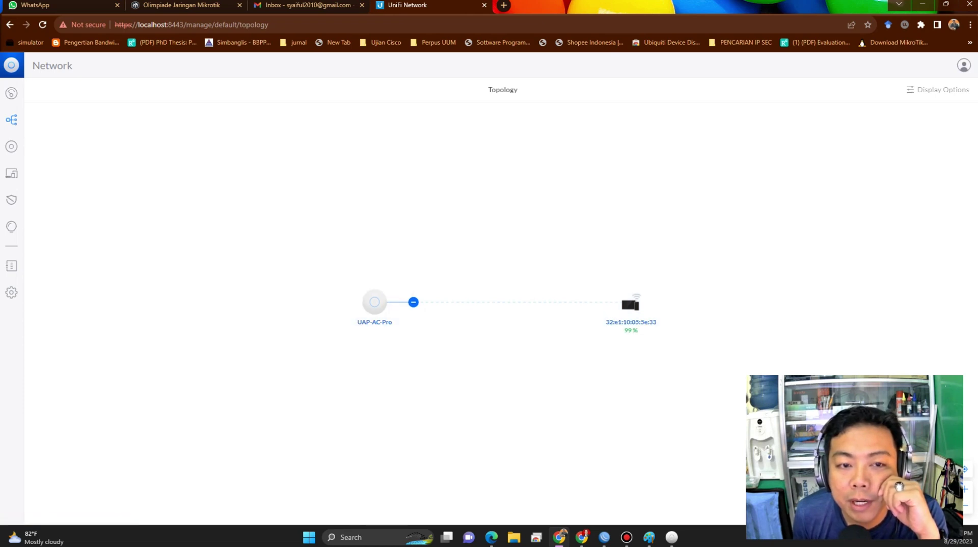
# Show the UniFi devices list and open the adoption details of the UAP-AC-Pro that is not yet adopted
pyautogui.click(11, 146)
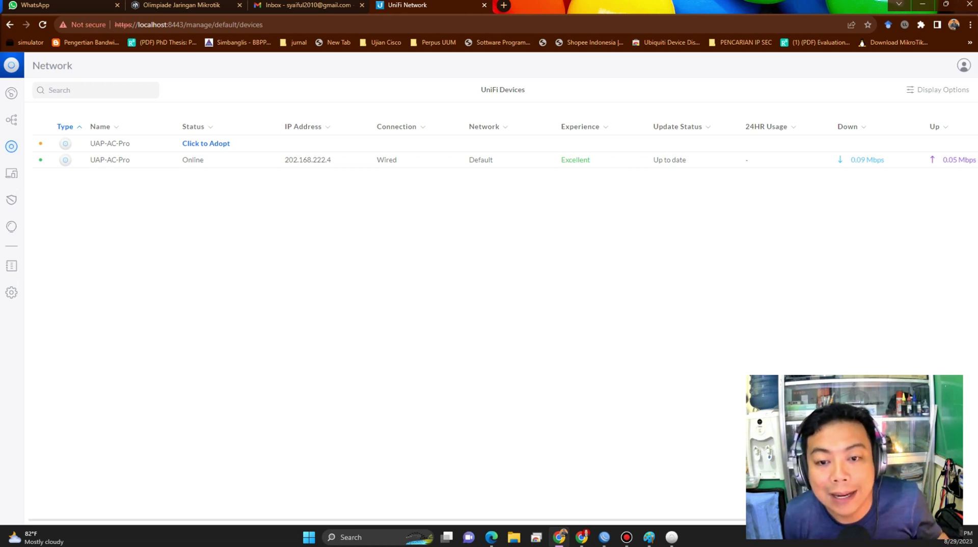
pyautogui.rightClick(198, 243)
pyautogui.click(224, 278)
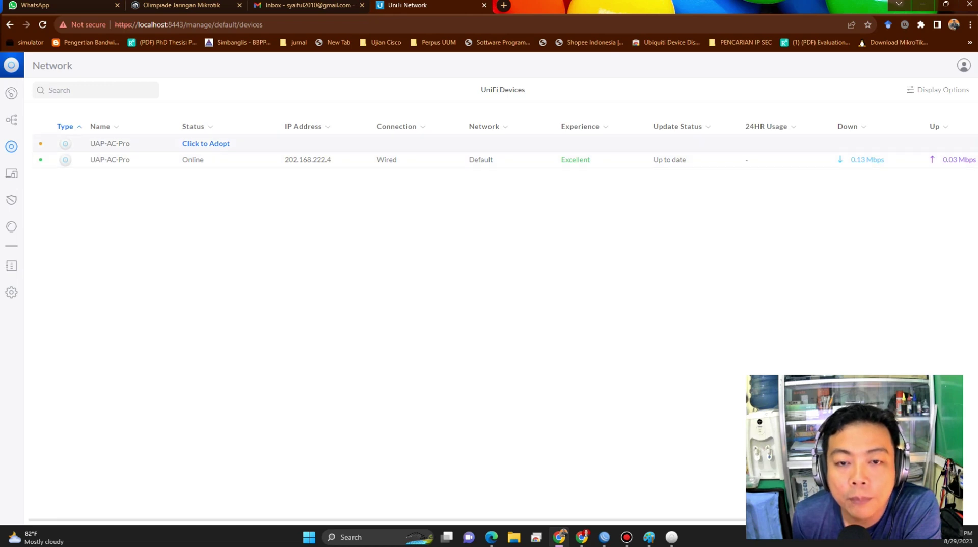
pyautogui.click(206, 143)
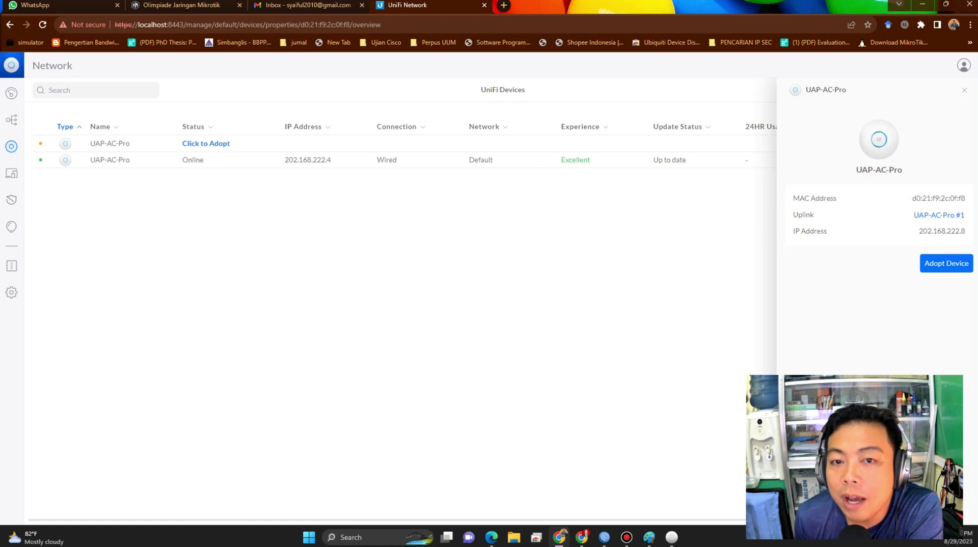
# Open the overview of the online UAP-AC-Pro and examine its WiFi experience and the client counts on 2.4 GHz and 5 GHz
pyautogui.click(964, 89)
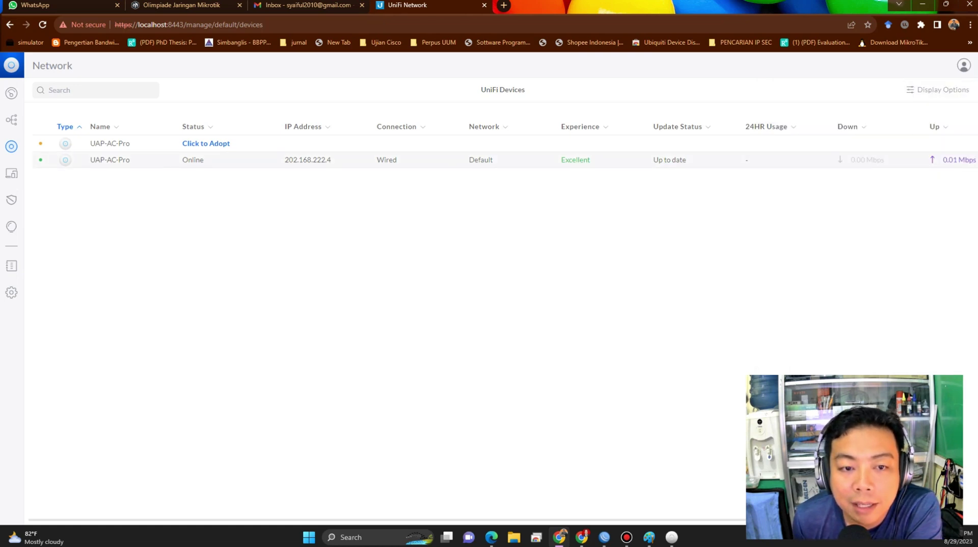
pyautogui.click(110, 159)
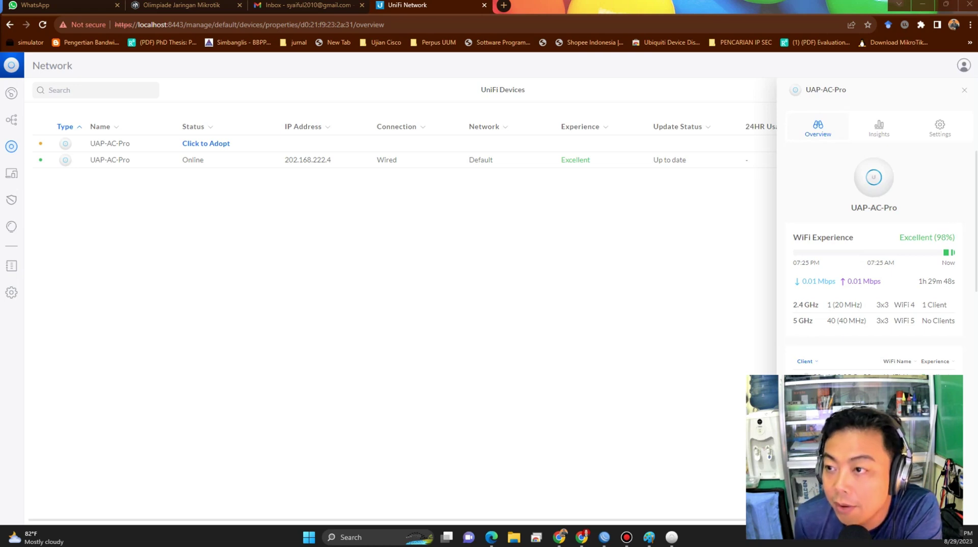
pyautogui.moveTo(662, 6); pyautogui.dragTo(407, 28)
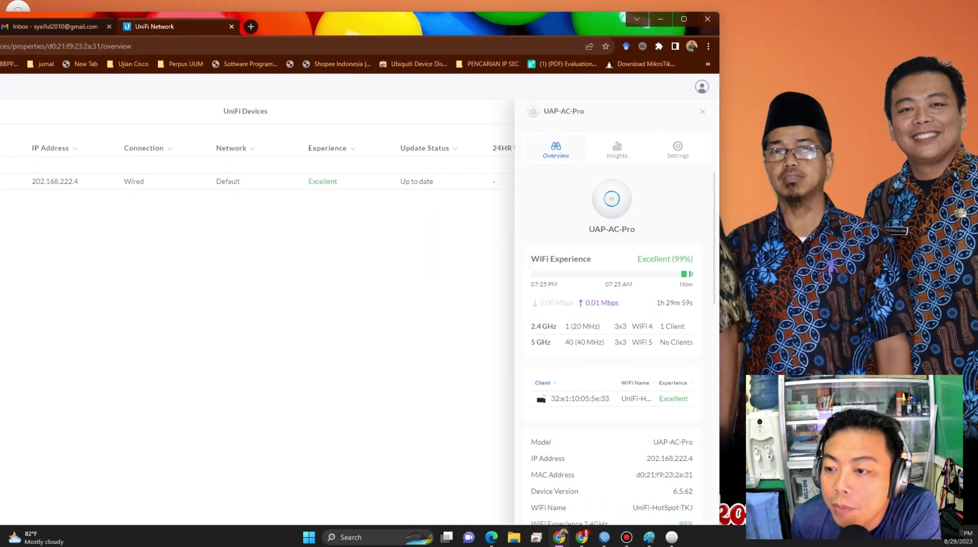
pyautogui.moveTo(637, 258); pyautogui.dragTo(692, 259)
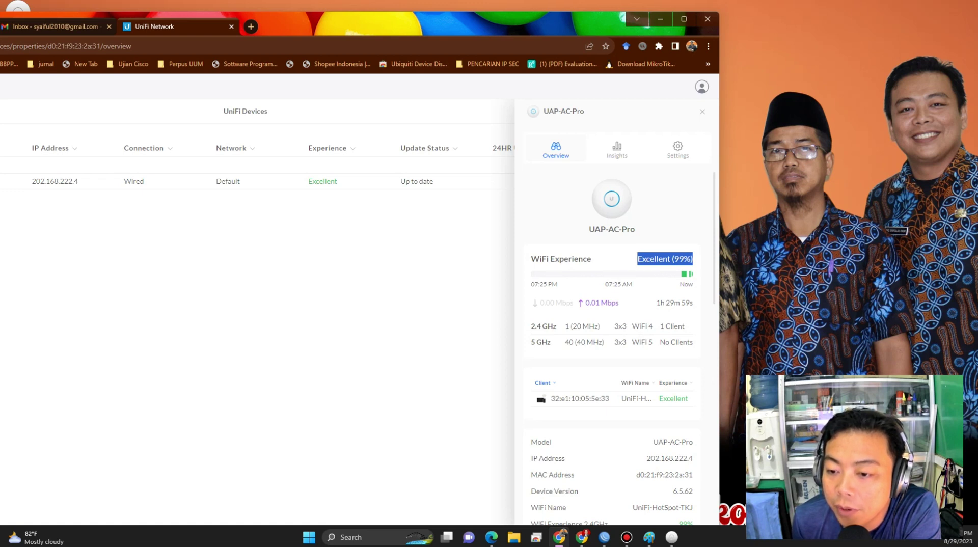
pyautogui.moveTo(531, 326); pyautogui.dragTo(556, 326)
pyautogui.moveTo(660, 326); pyautogui.dragTo(684, 326)
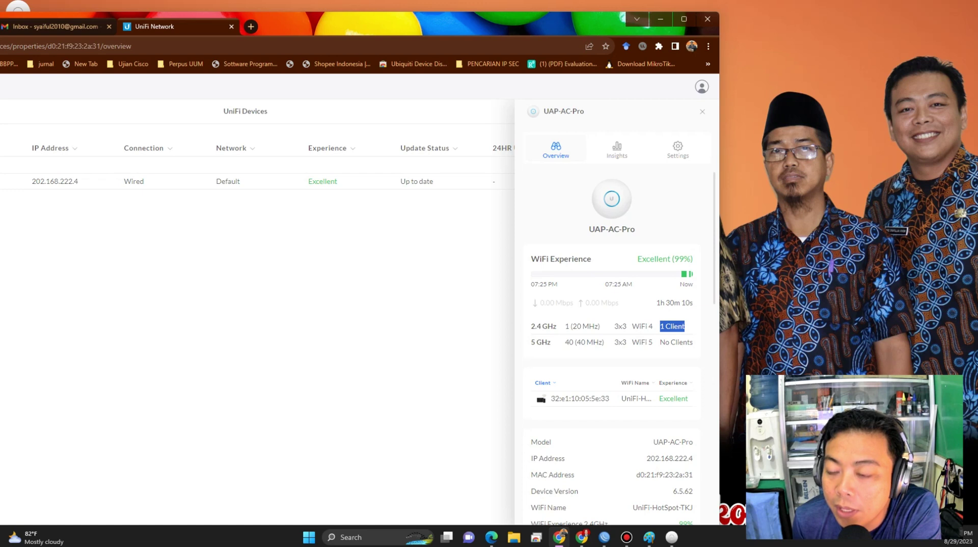
pyautogui.moveTo(530, 326); pyautogui.dragTo(551, 342)
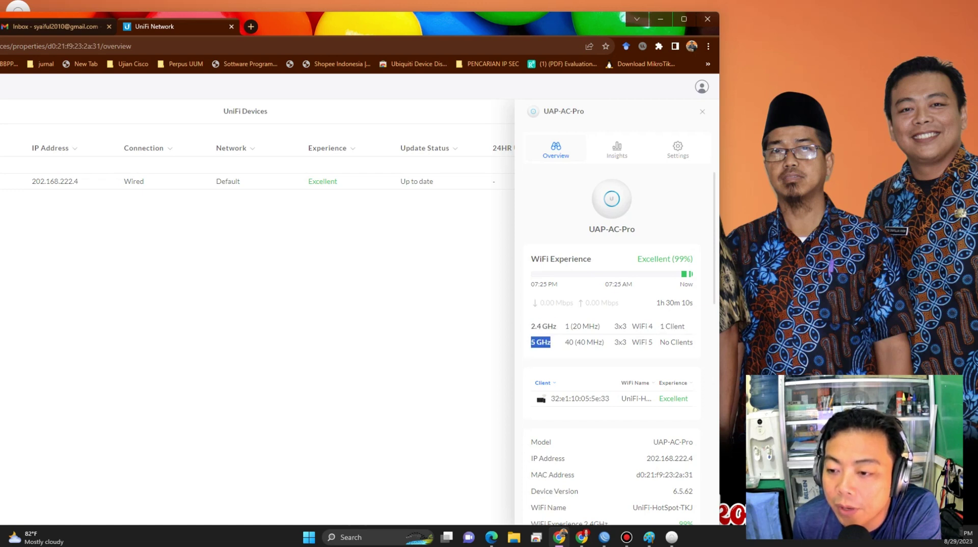
pyautogui.moveTo(647, 342); pyautogui.dragTo(692, 342)
# Examine the online access point's connected client, IP address, WiFi name and air statistics in the overview
pyautogui.scroll(-1, 611, 331)
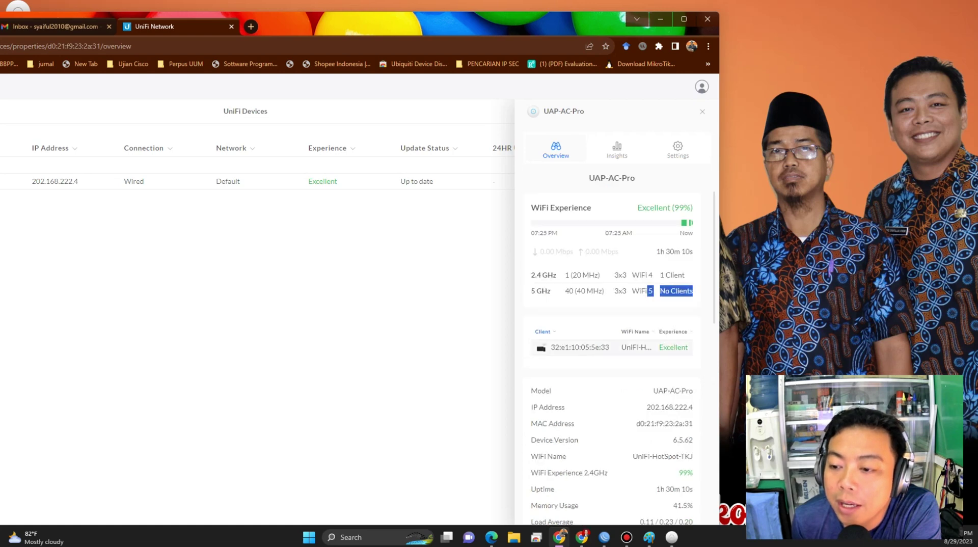
pyautogui.scroll(-1, 611, 331)
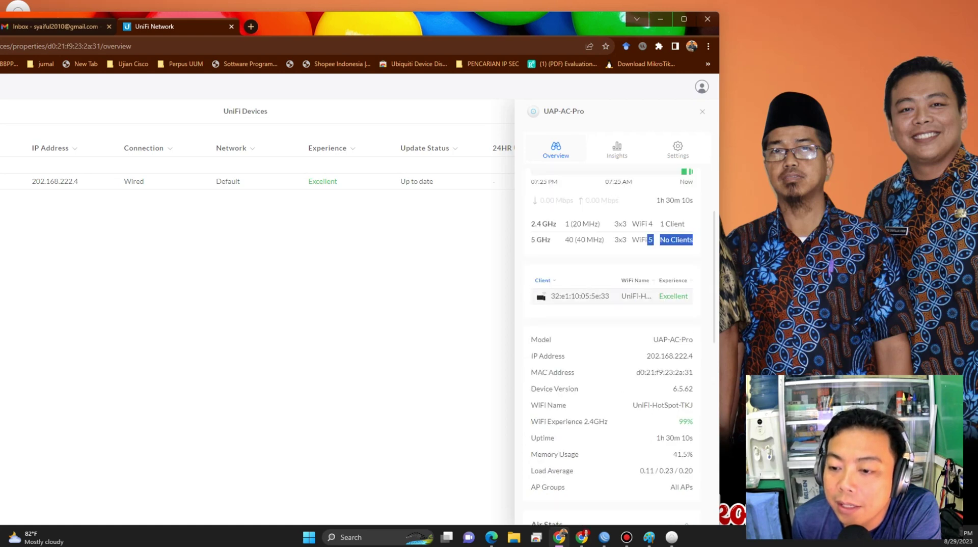
pyautogui.scroll(-2, 611, 331)
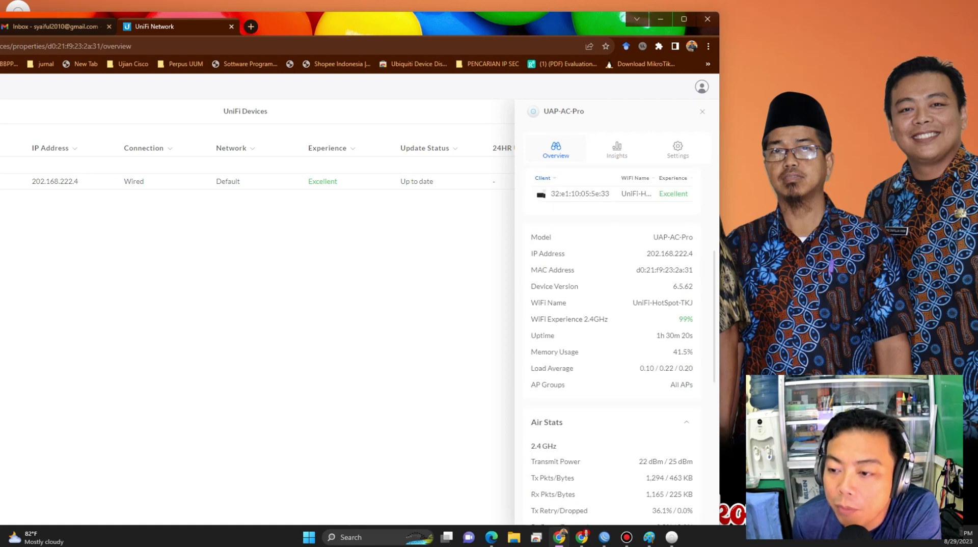
pyautogui.moveTo(647, 253); pyautogui.dragTo(693, 253)
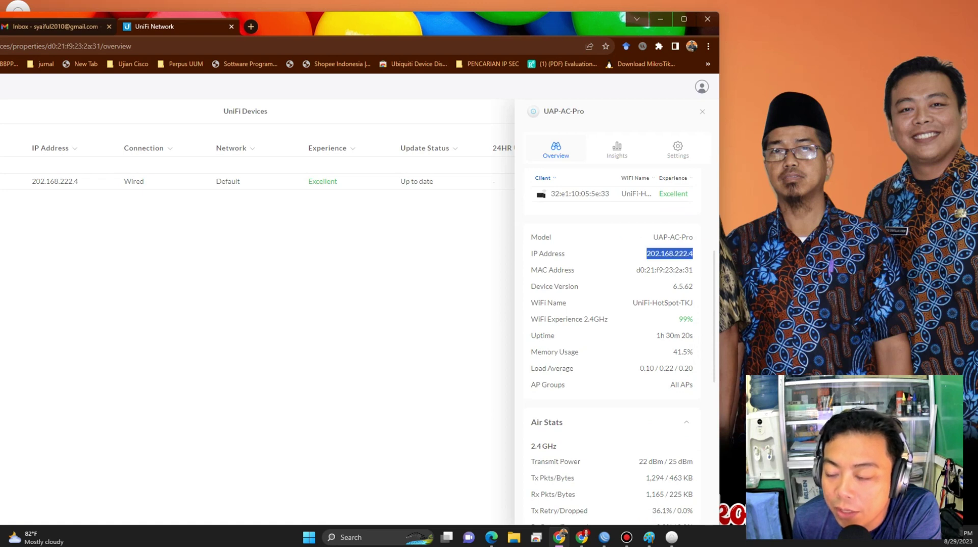
pyautogui.moveTo(693, 302); pyautogui.dragTo(637, 302)
pyautogui.scroll(-2, 638, 302)
pyautogui.scroll(-4, 611, 346)
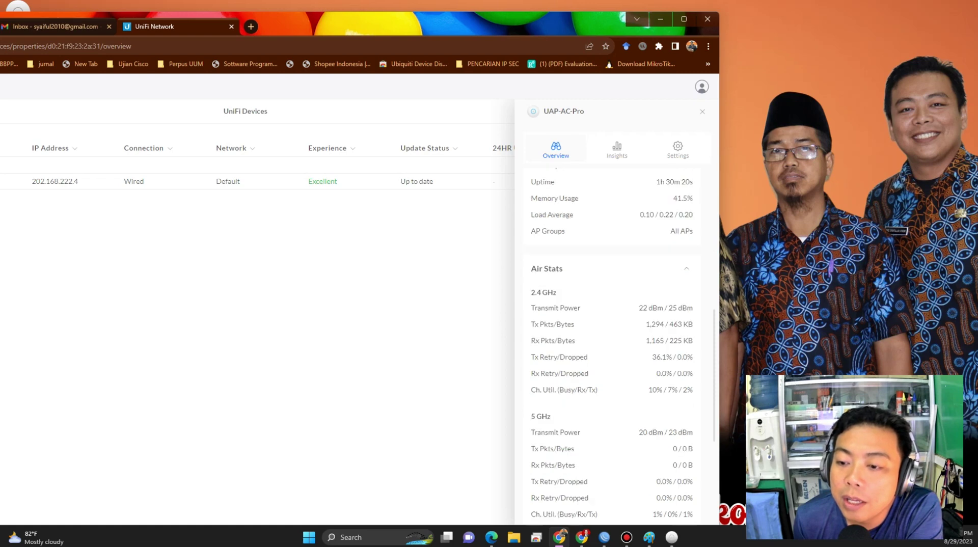
pyautogui.scroll(7, 611, 346)
pyautogui.scroll(3, 611, 306)
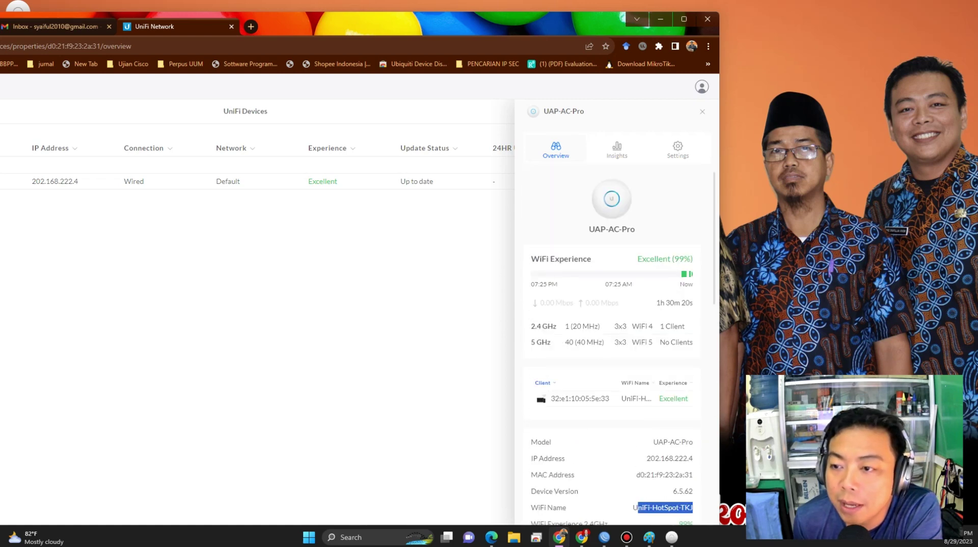
# Examine the access point's insights, including event history, channel usage and the 5 GHz RF environment
pyautogui.click(616, 149)
pyautogui.scroll(-5, 611, 306)
pyautogui.scroll(2, 611, 298)
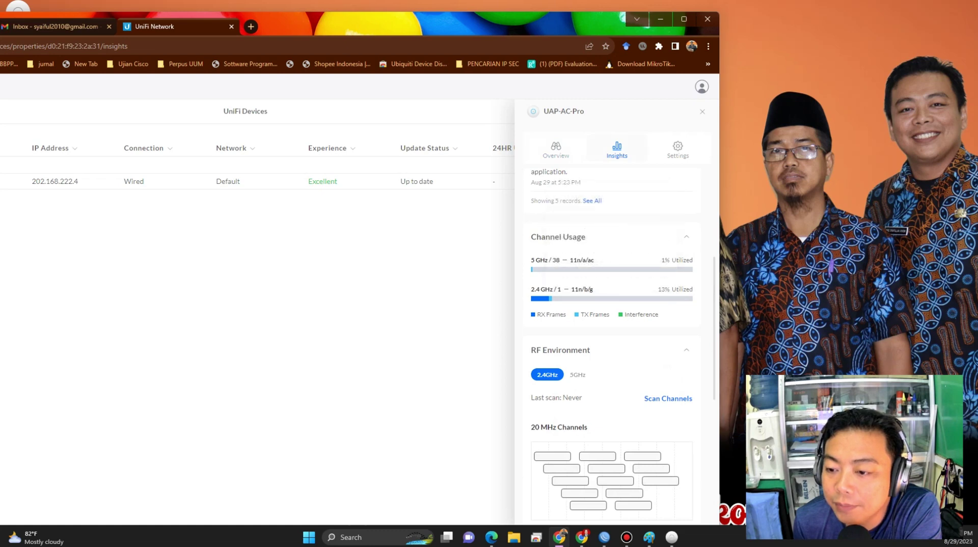
pyautogui.scroll(-3, 611, 305)
pyautogui.click(577, 221)
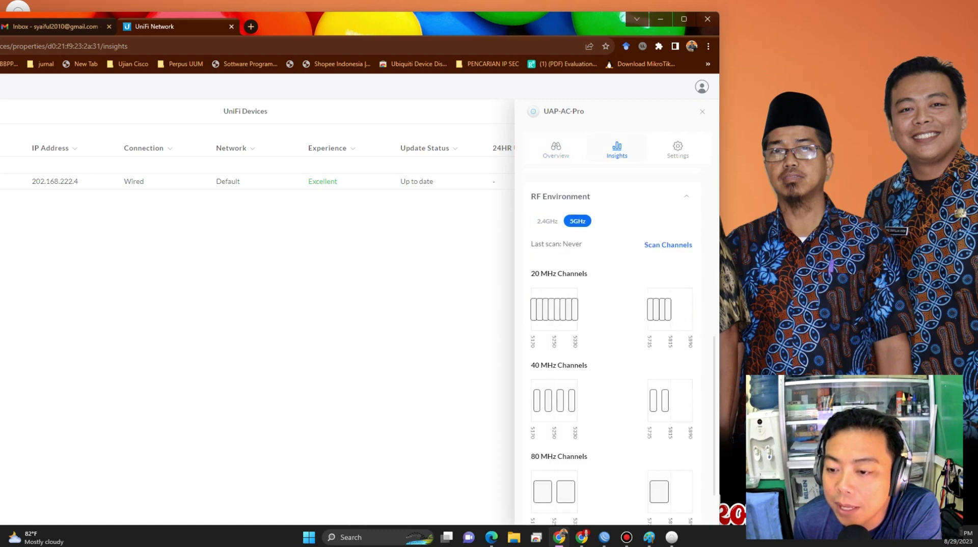
pyautogui.scroll(-2, 611, 305)
pyautogui.scroll(10, 611, 306)
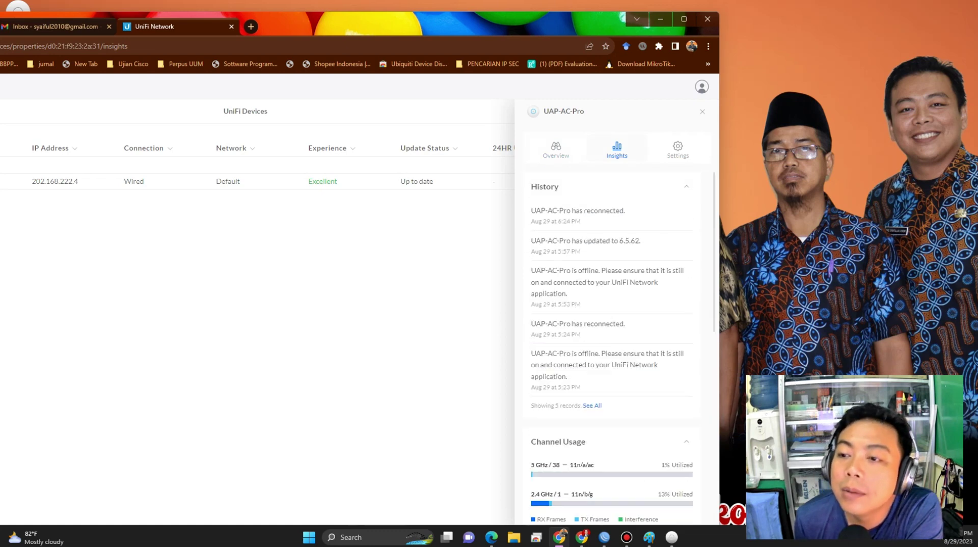
# Open the access point's settings and examine its name, global management options and radio settings
pyautogui.click(677, 150)
pyautogui.scroll(-7, 611, 331)
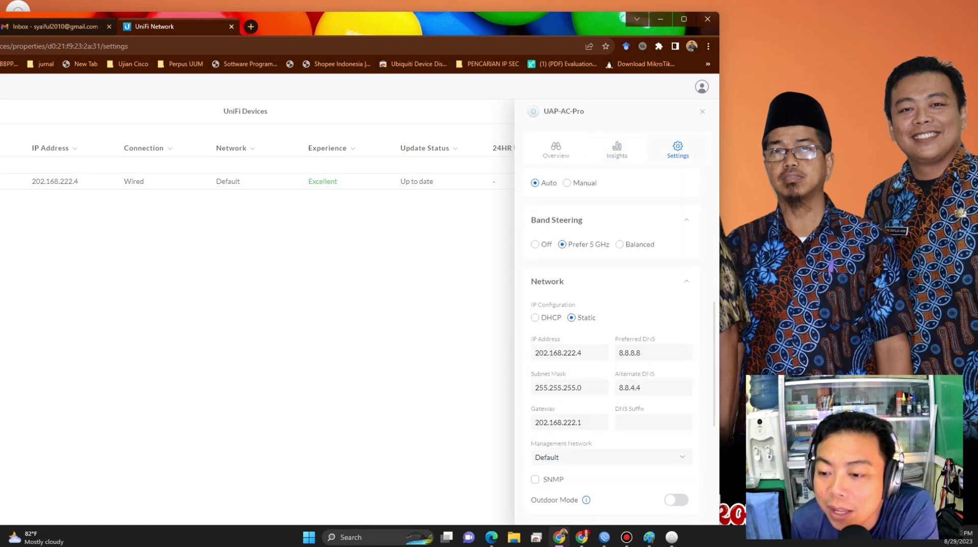
pyautogui.scroll(7, 611, 331)
pyautogui.scroll(-3, 611, 331)
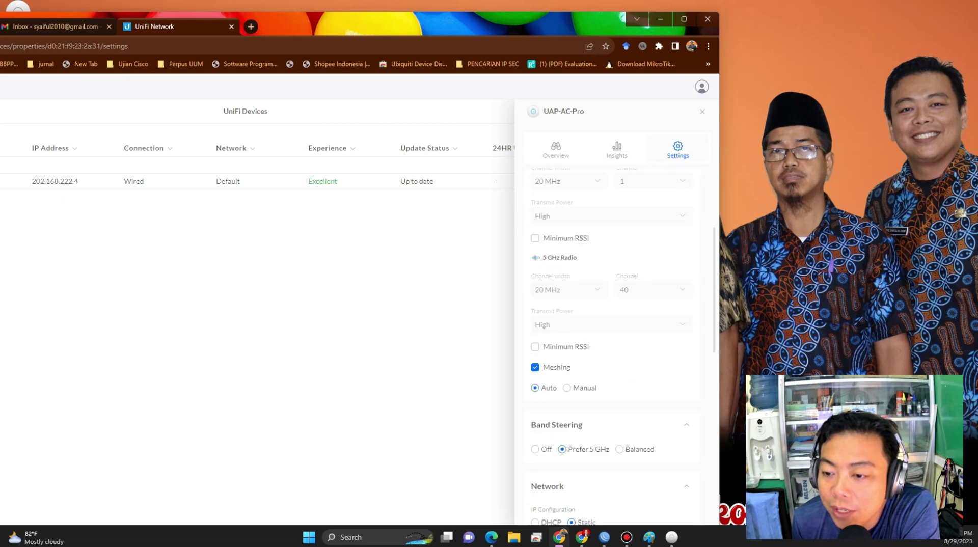
pyautogui.scroll(3, 611, 331)
pyautogui.scroll(-3, 611, 330)
pyautogui.scroll(3, 611, 331)
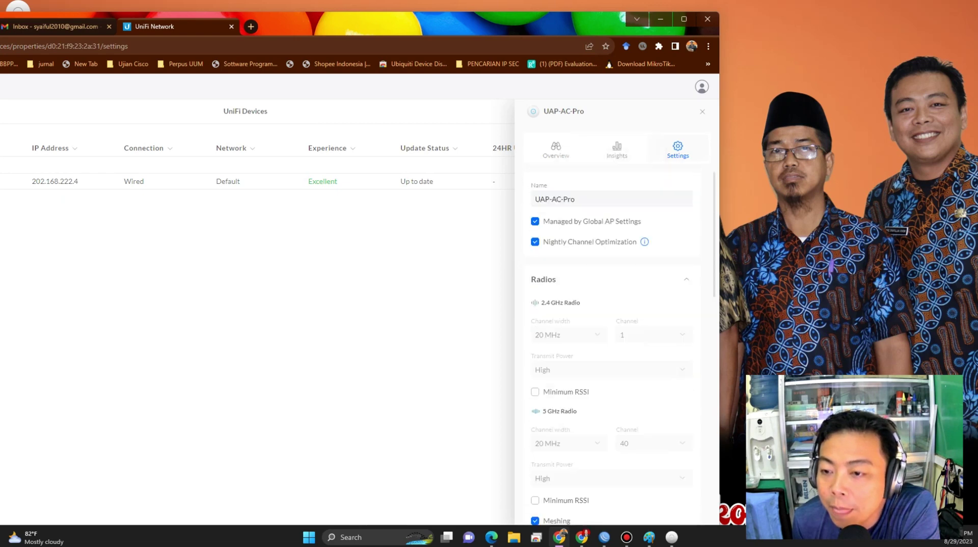
# Examine the access point's band steering, static IP configuration, LED and system options in its settings
pyautogui.scroll(-5, 611, 331)
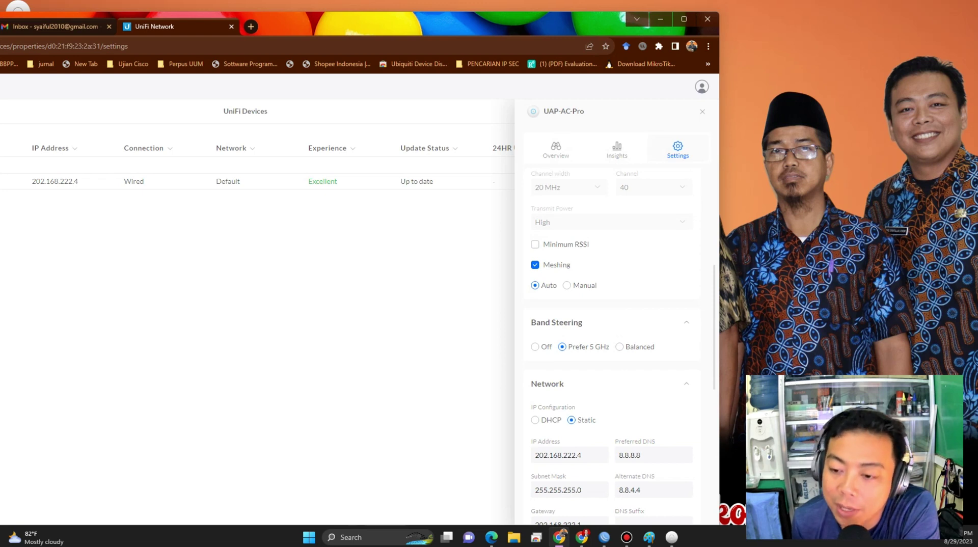
pyautogui.scroll(-1, 612, 331)
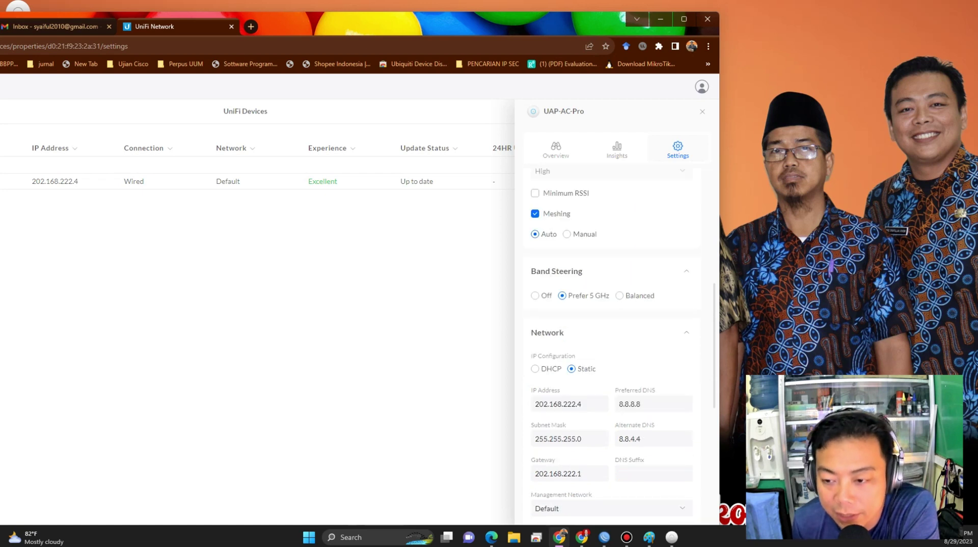
pyautogui.scroll(-2, 611, 331)
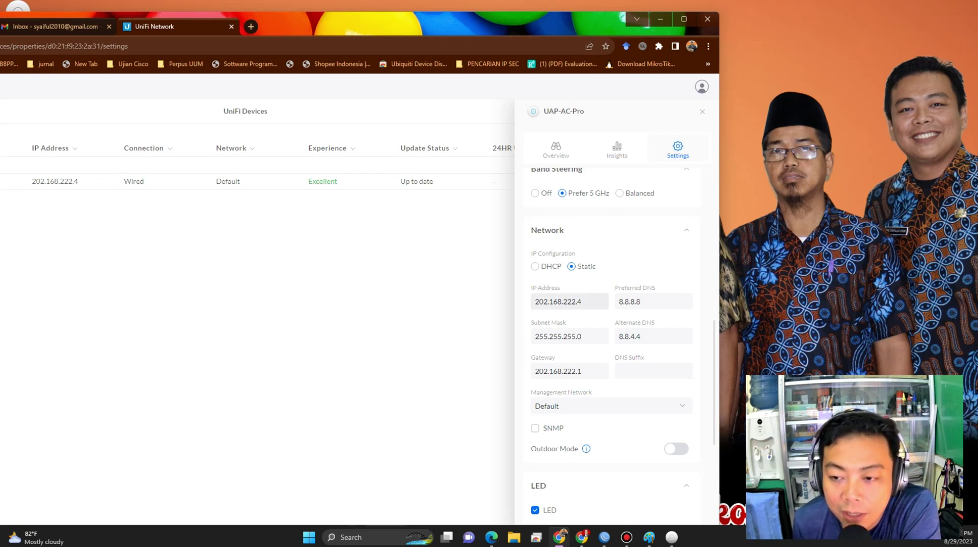
pyautogui.click(581, 301)
pyautogui.hotkey('ctrl', 'a')
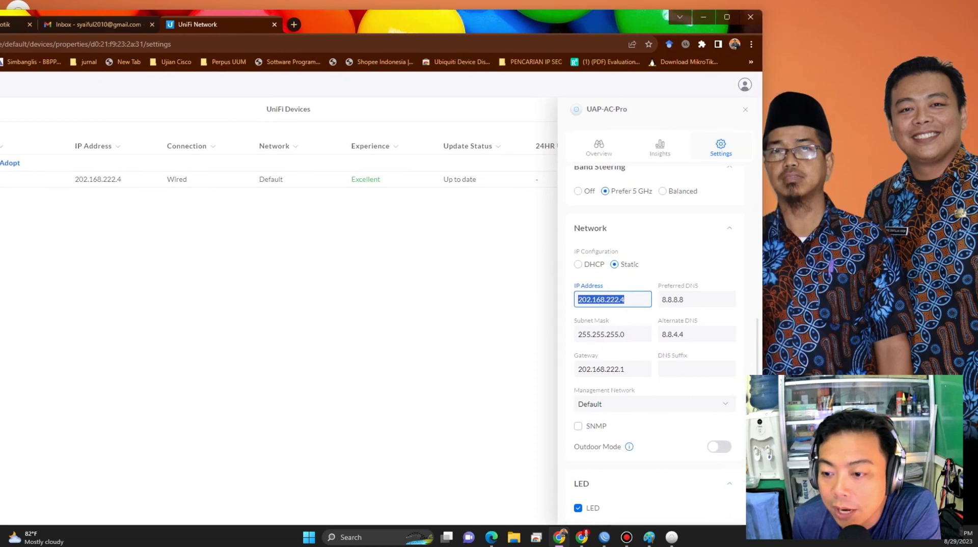
pyautogui.scroll(-5, 654, 336)
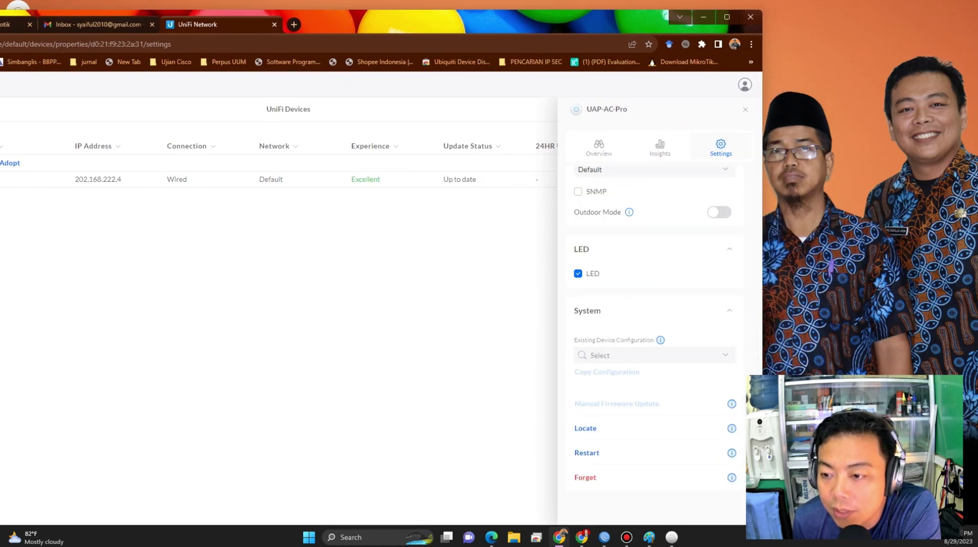
pyautogui.scroll(10, 655, 336)
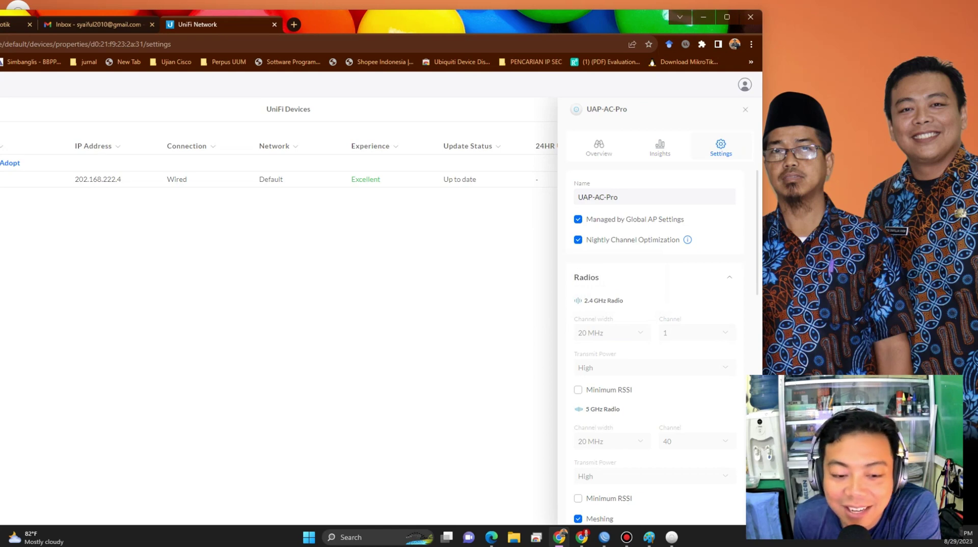
# Maximize the browser window, then view the network topology, the device list and the global WiFi settings
pyautogui.click(727, 17)
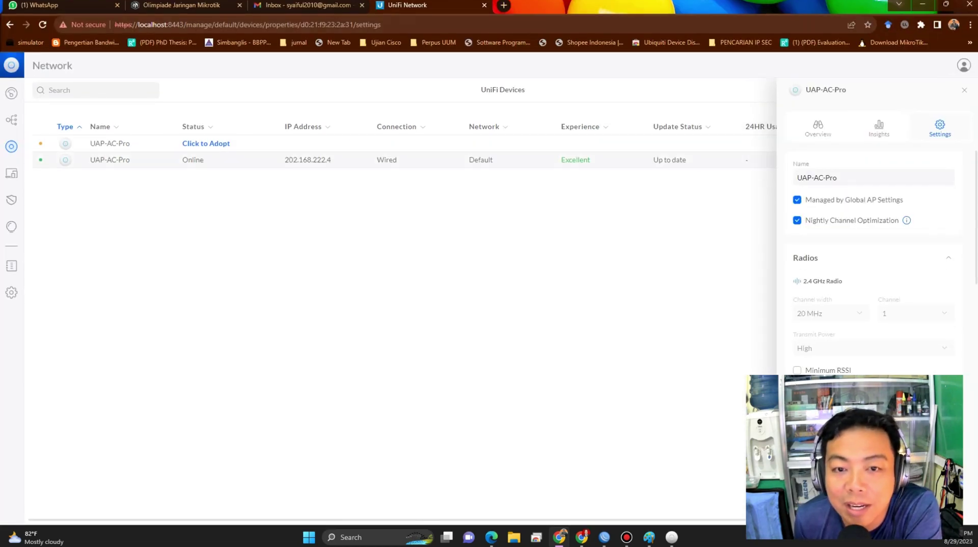
pyautogui.click(11, 119)
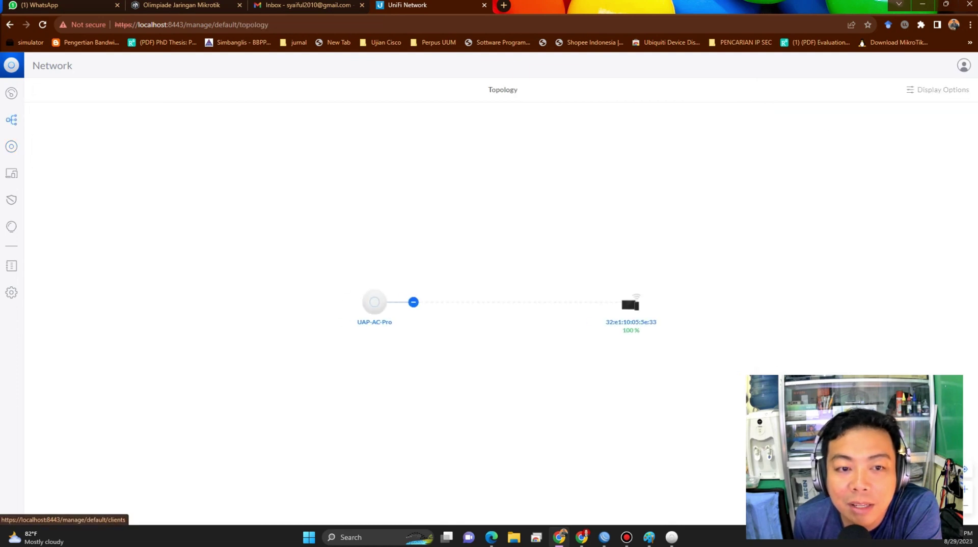
pyautogui.click(11, 173)
pyautogui.click(12, 147)
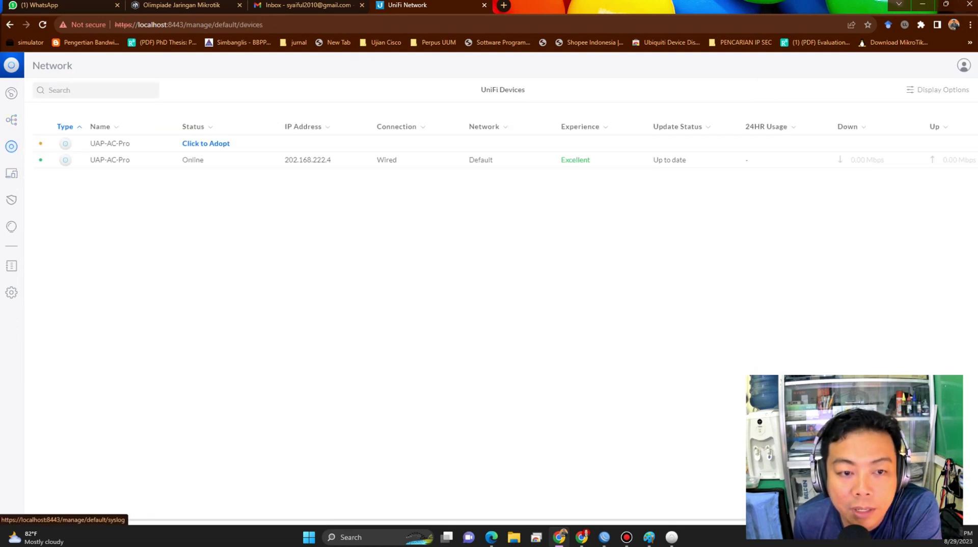
pyautogui.click(11, 292)
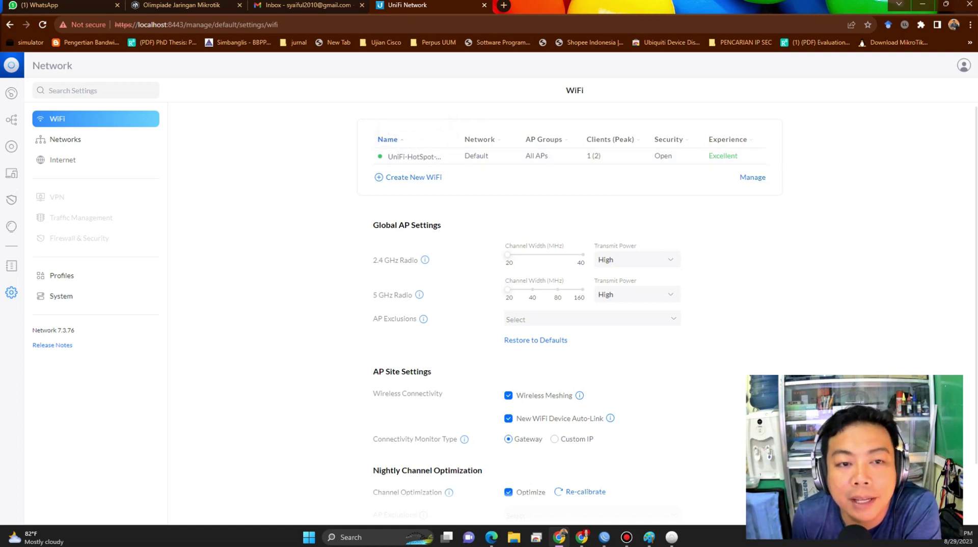
# Return to the UniFi devices list, open the adoption details of the unadopted UAP-AC-Pro and copy its MAC address
pyautogui.click(11, 146)
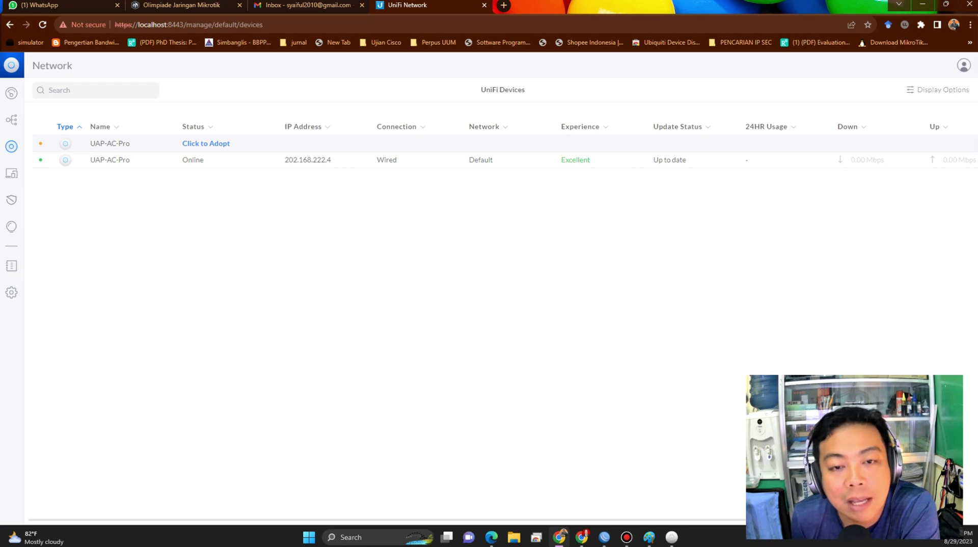
pyautogui.click(205, 143)
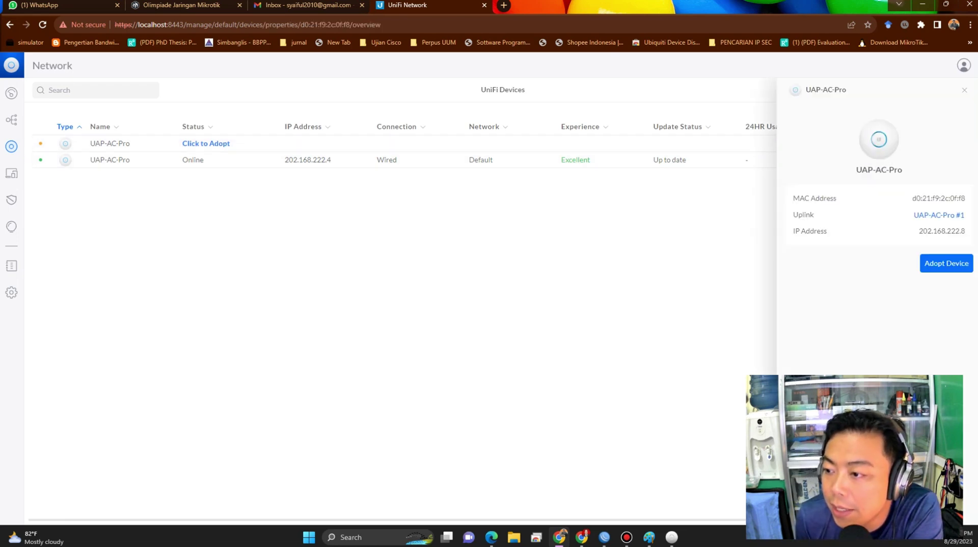
pyautogui.moveTo(912, 198); pyautogui.dragTo(965, 198)
pyautogui.rightClick(945, 200)
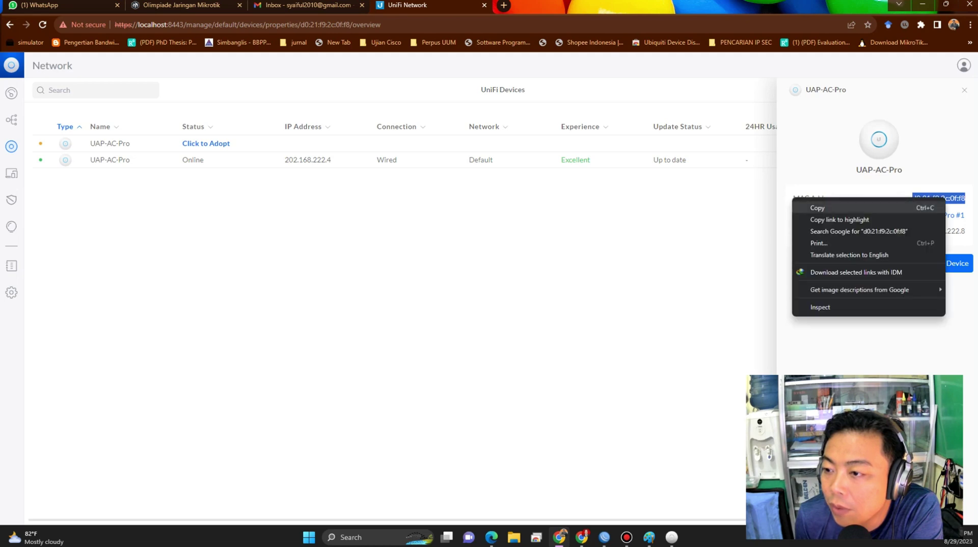
pyautogui.click(818, 207)
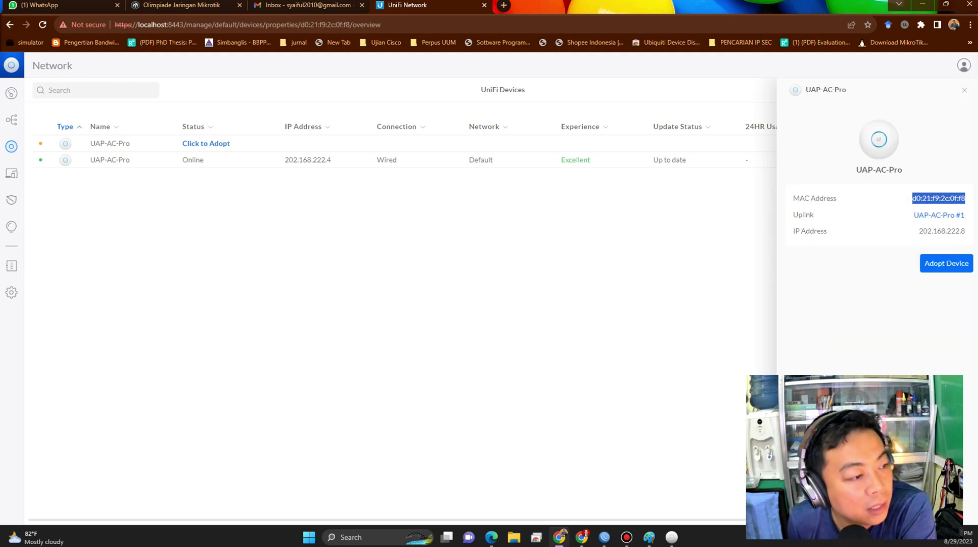
# Switch to WinBox and fill the new hotspot IP binding with the copied MAC address and 202.168.222.5 as both Address and To Address
pyautogui.hotkey('alt', 'Tab')
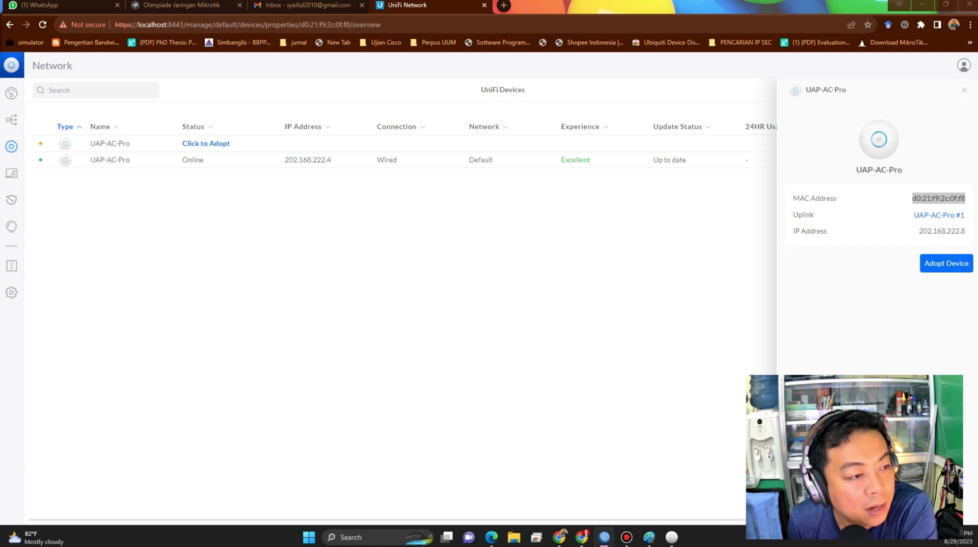
pyautogui.hotkey('alt', 'Tab')
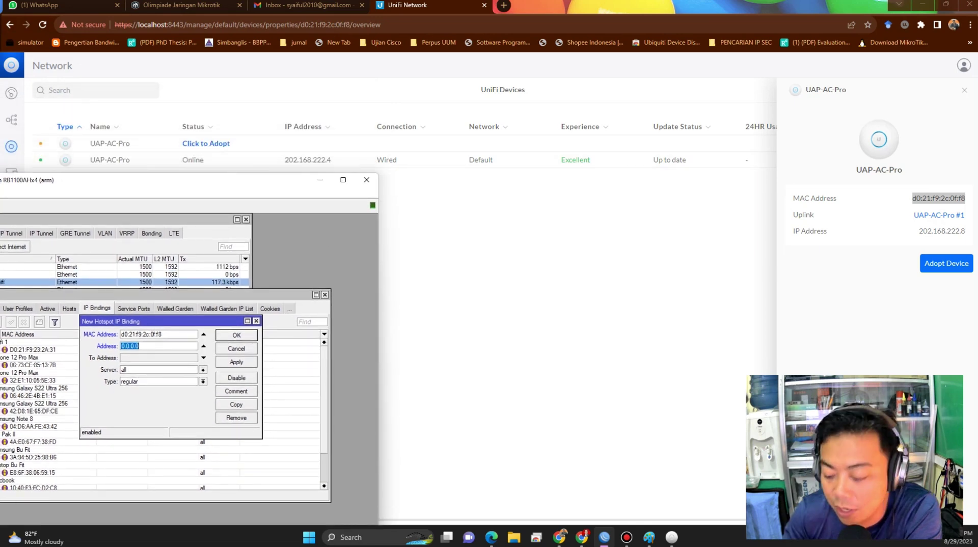
pyautogui.write('202.16')
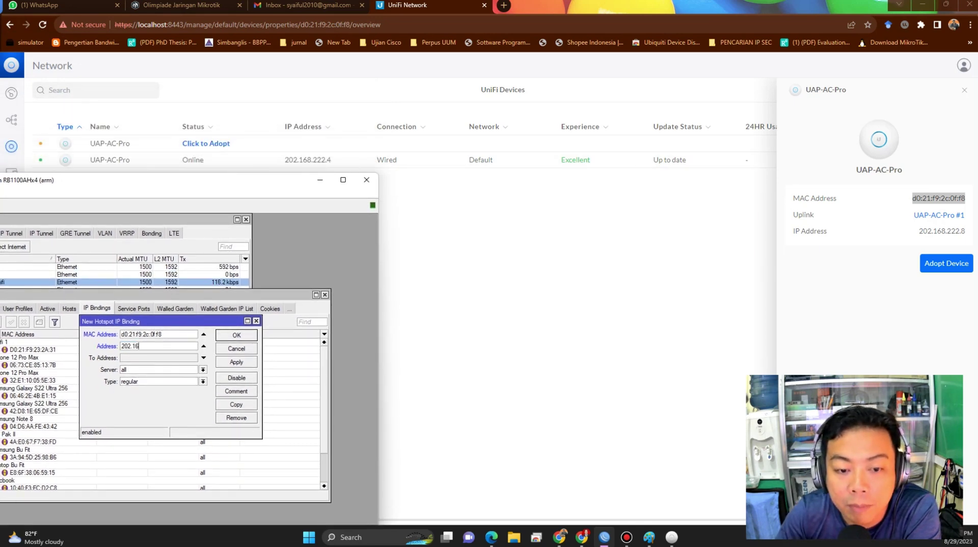
pyautogui.write('8.222.')
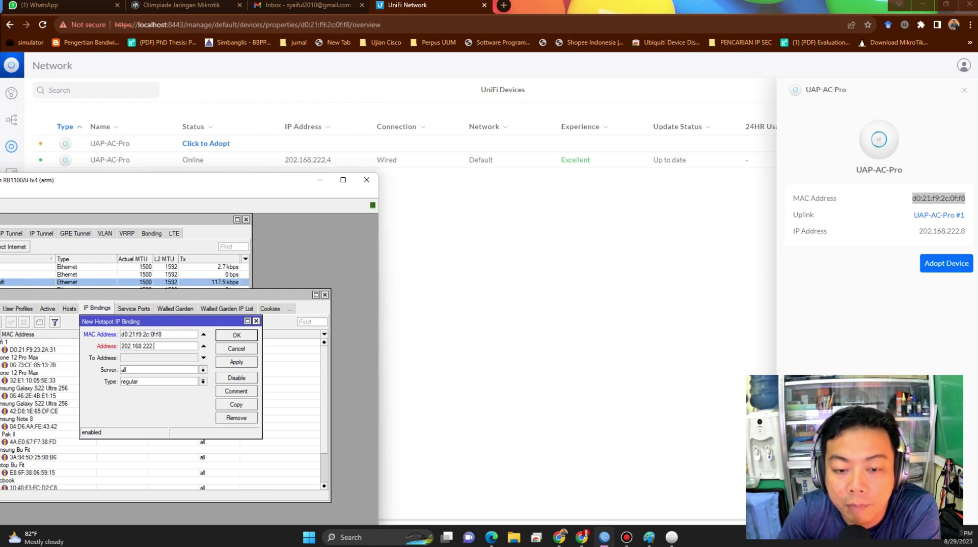
pyautogui.write('5')
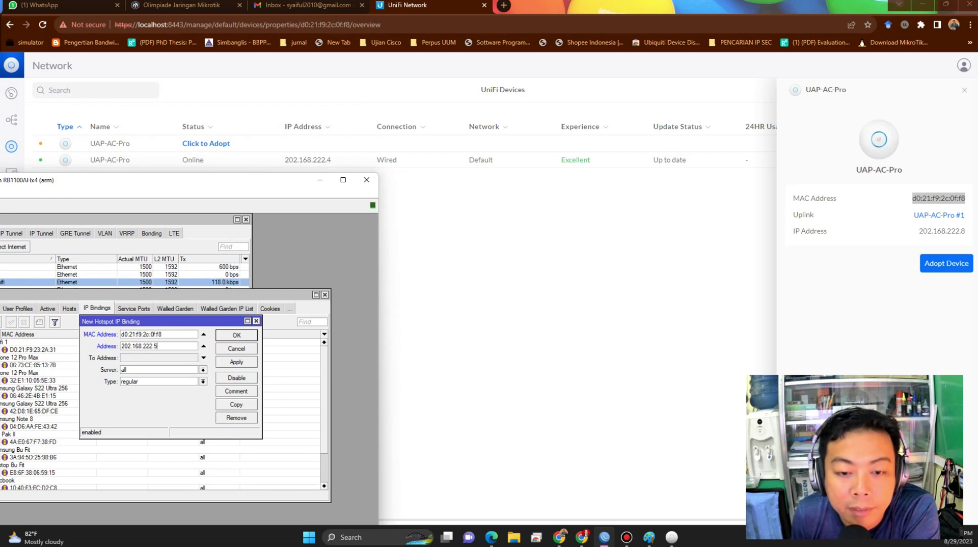
pyautogui.hotkey('ctrl', 'a')
pyautogui.rightClick(127, 345)
pyautogui.click(147, 362)
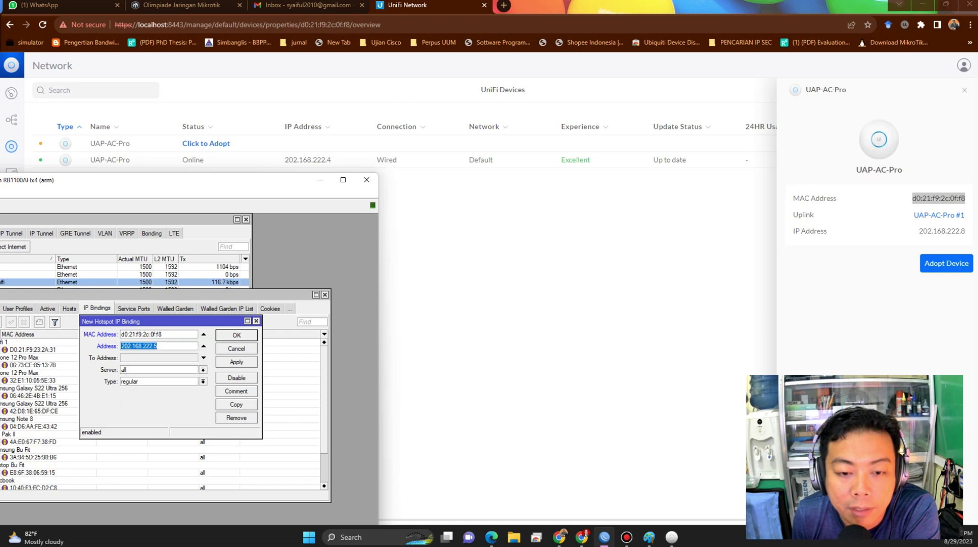
pyautogui.press('Tab')
pyautogui.rightClick(152, 358)
pyautogui.click(184, 388)
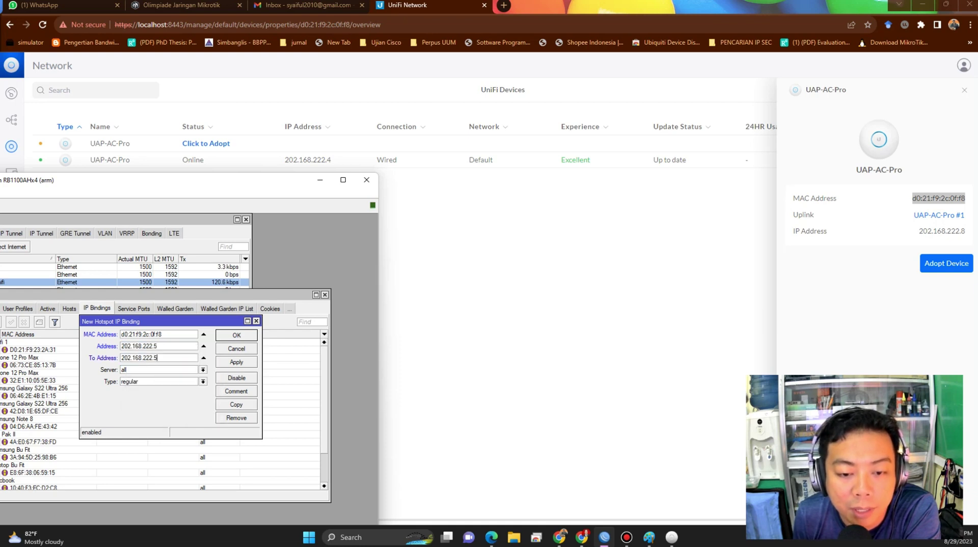
# Keep the binding's server as all, set its type to bypassed and apply the binding
pyautogui.click(202, 369)
pyautogui.click(153, 377)
pyautogui.click(203, 382)
pyautogui.click(153, 394)
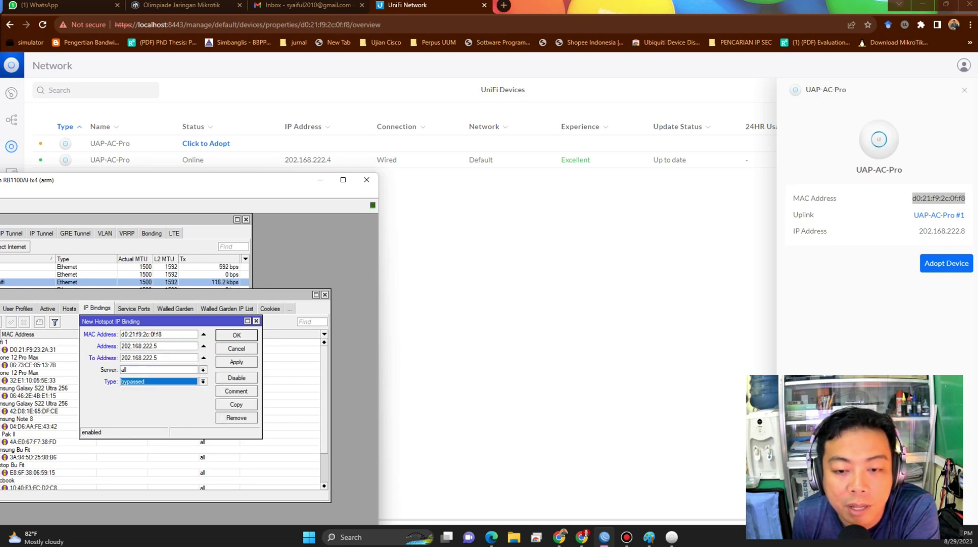
pyautogui.click(236, 362)
# Add the comment "Unifi 2" to the new IP binding and save it
pyautogui.click(236, 391)
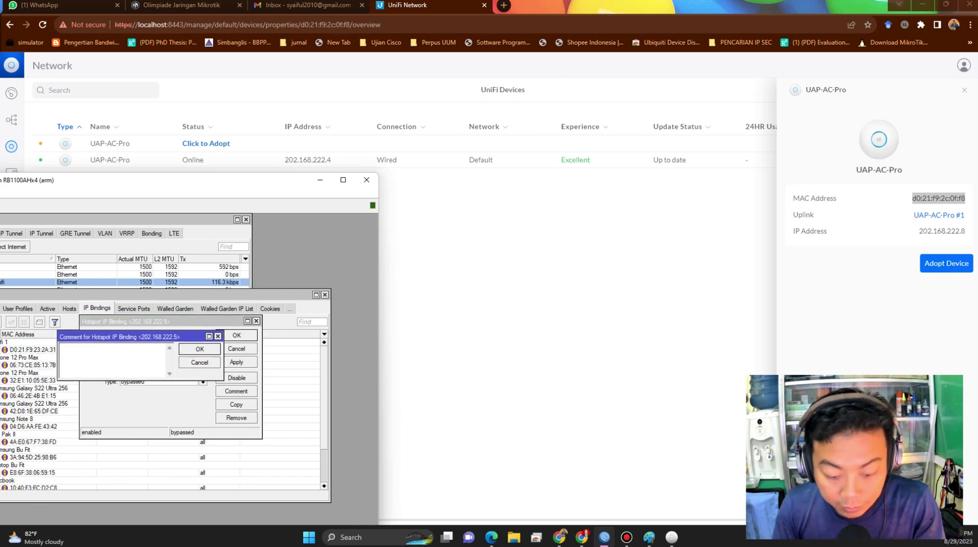
pyautogui.write('Unifi')
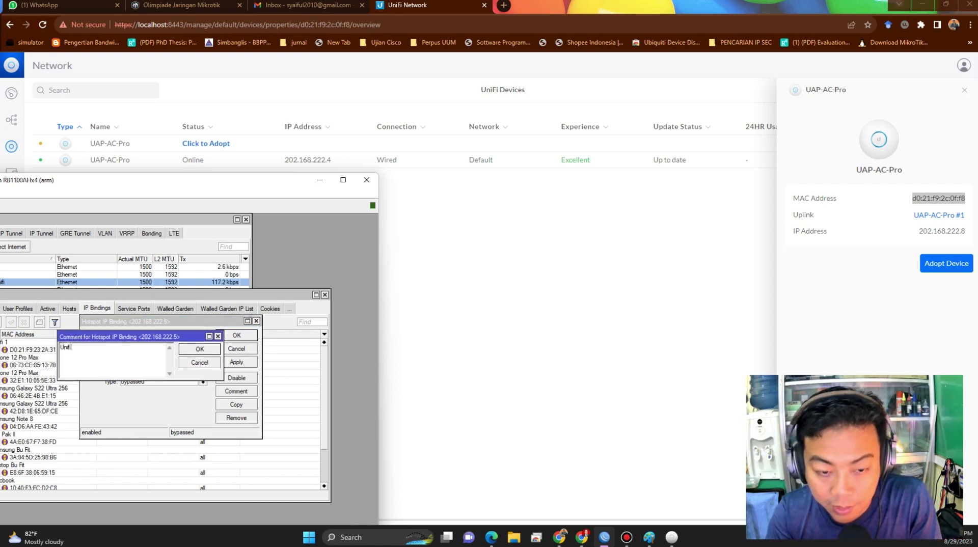
pyautogui.write(' 2')
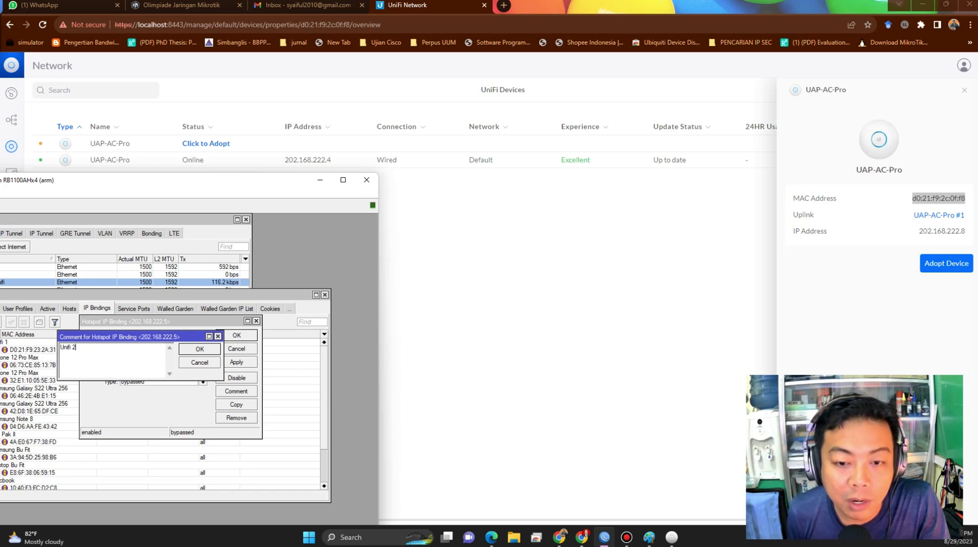
pyautogui.click(199, 349)
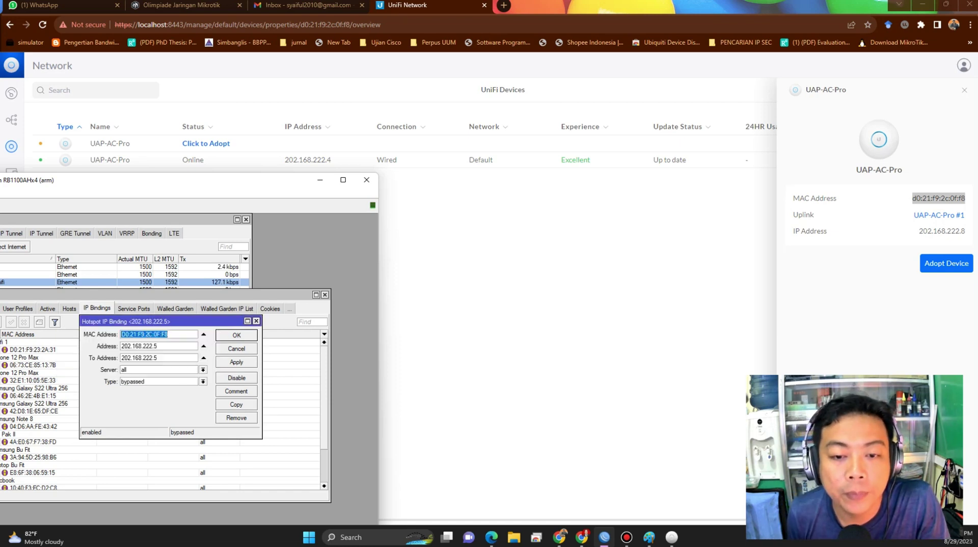
pyautogui.click(236, 335)
# Move the Unifi 2 binding directly below Unifi 1 in the hotspot IP bindings list
pyautogui.moveTo(152, 294); pyautogui.dragTo(187, 270)
pyautogui.scroll(-3, 183, 387)
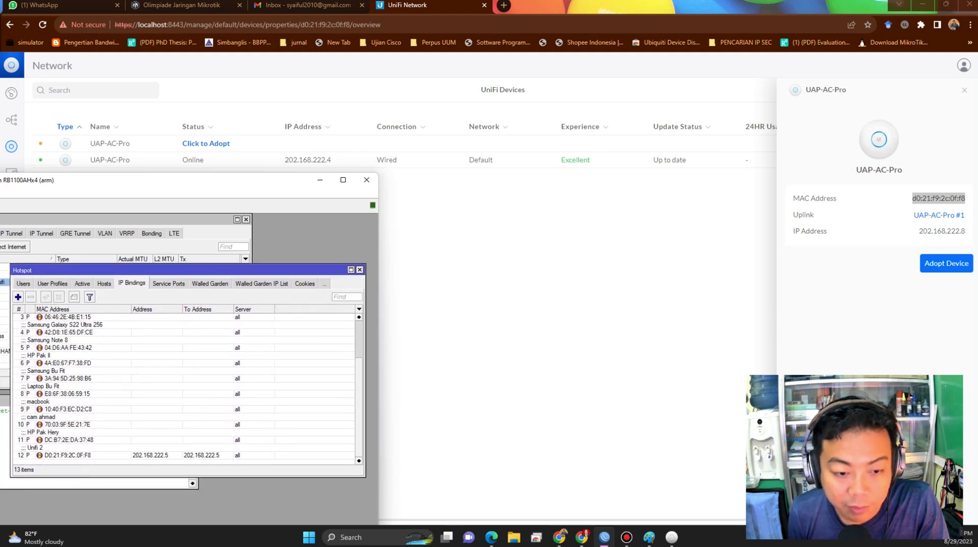
pyautogui.moveTo(66, 455); pyautogui.dragTo(66, 336)
pyautogui.click(67, 324)
pyautogui.click(66, 339)
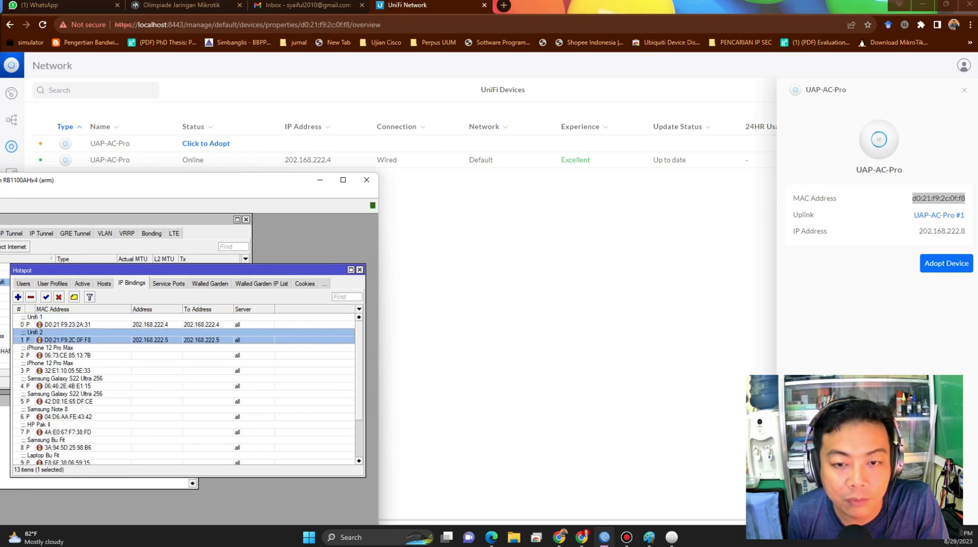
# Switch back to UniFi Network and adopt the new UAP-AC-Pro
pyautogui.hotkey('alt', 'Tab')
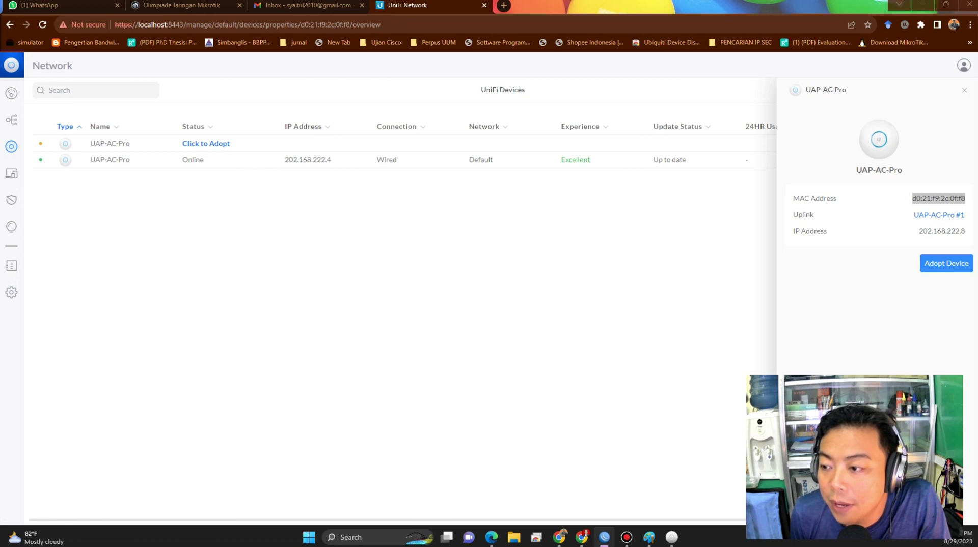
pyautogui.click(946, 263)
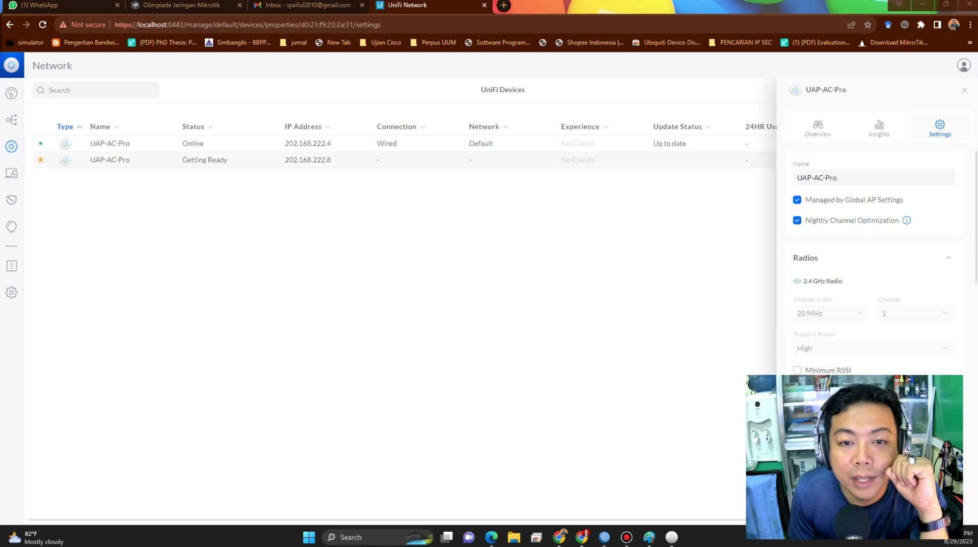
# View the overviews of both access points and highlight the WiFi name of the newly adopted one
pyautogui.click(818, 128)
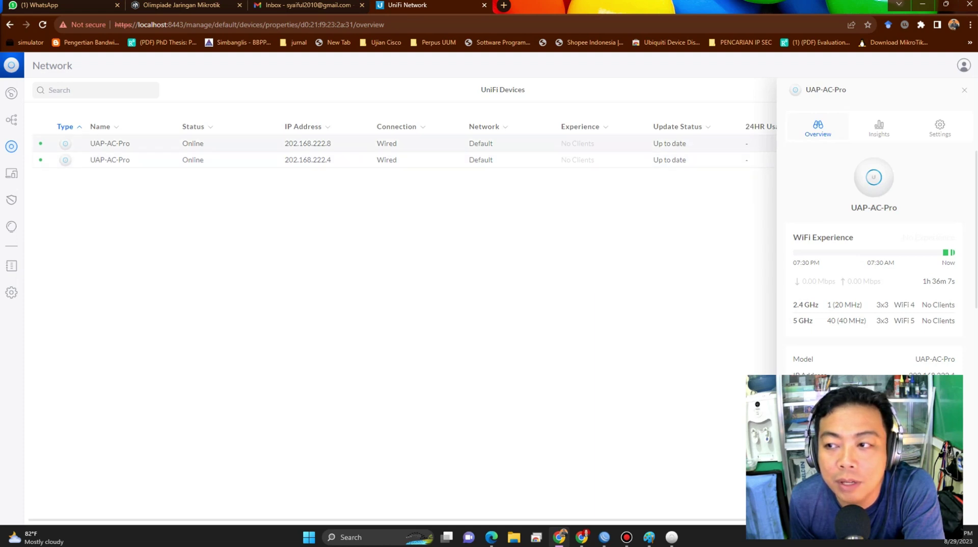
pyautogui.click(109, 143)
pyautogui.click(110, 159)
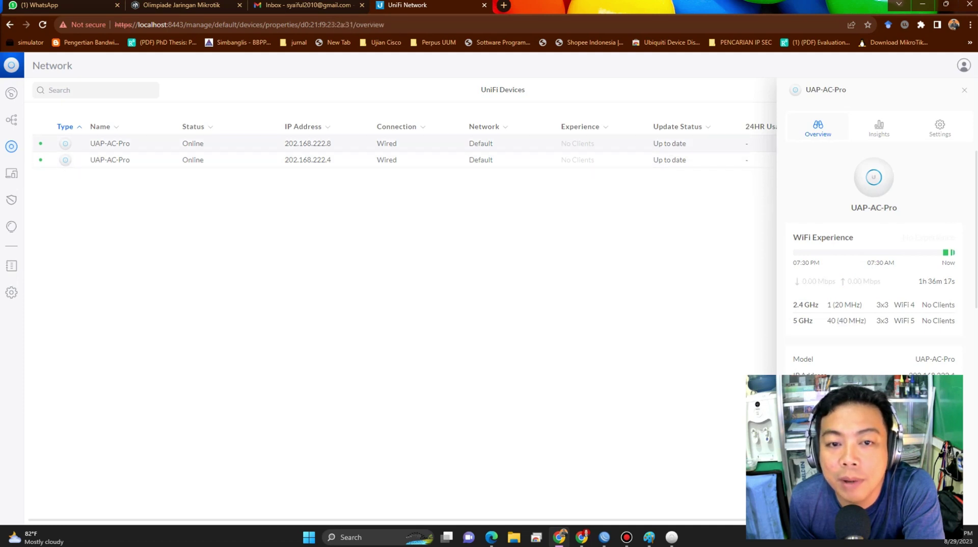
pyautogui.click(110, 143)
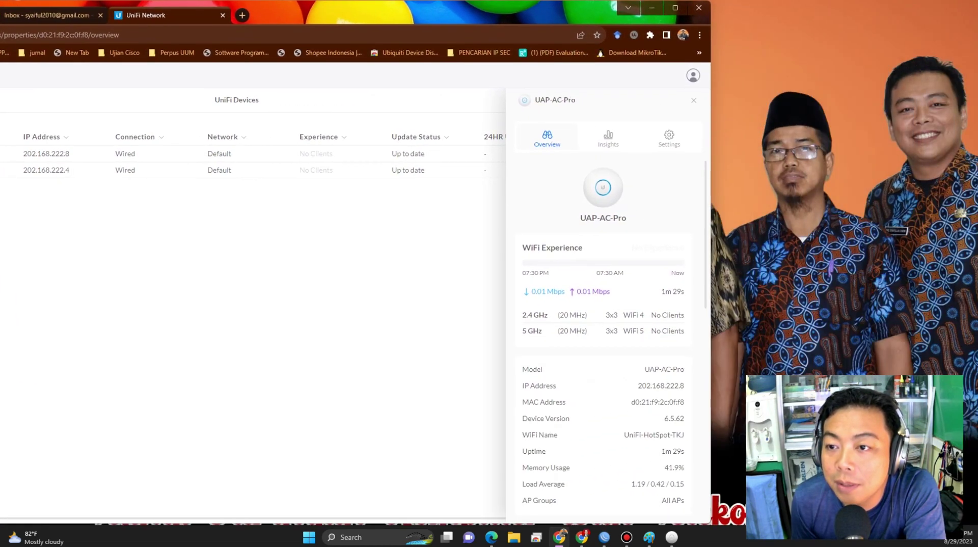
pyautogui.scroll(-4, 603, 330)
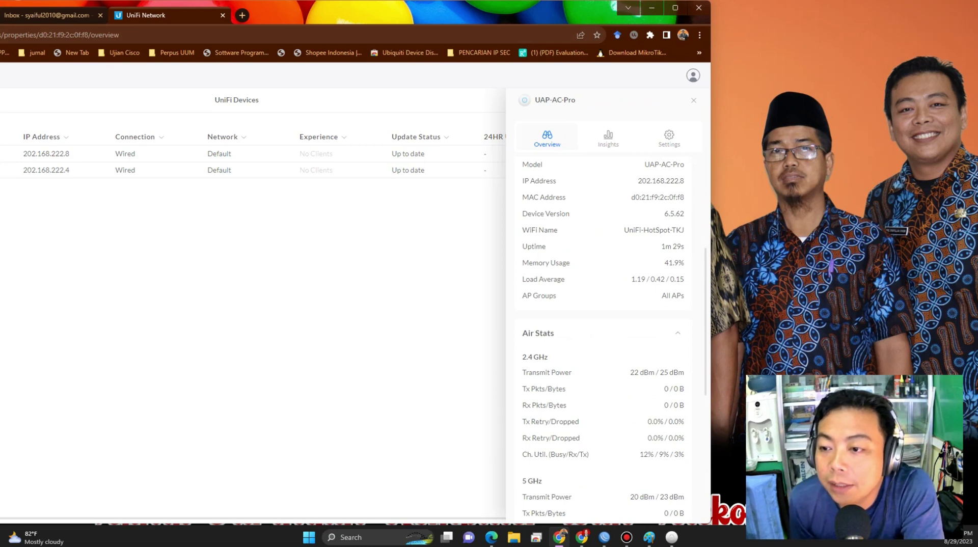
pyautogui.moveTo(624, 229); pyautogui.dragTo(684, 230)
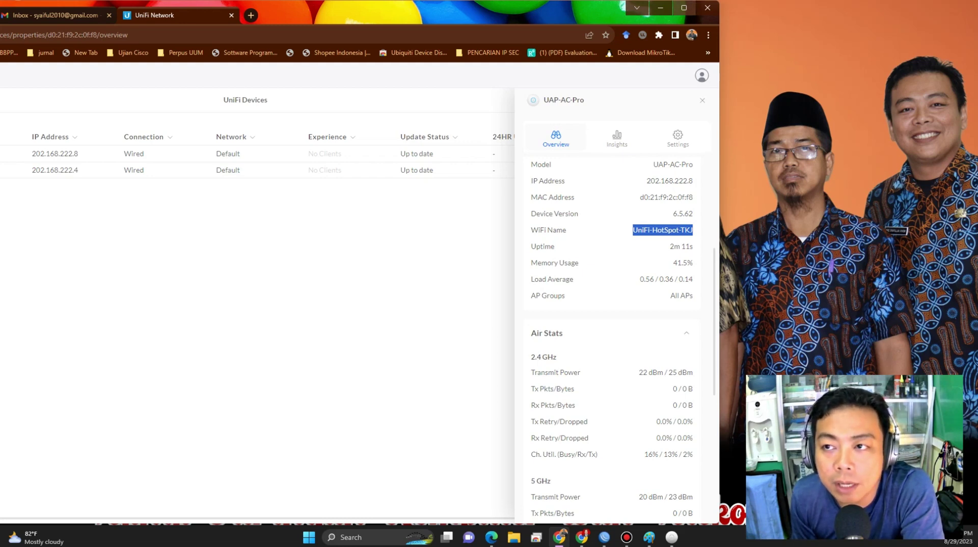
# Examine the new access point's air statistics, uplink and AP groups, along with its channel usage and RF environment insights
pyautogui.press('super+Up')
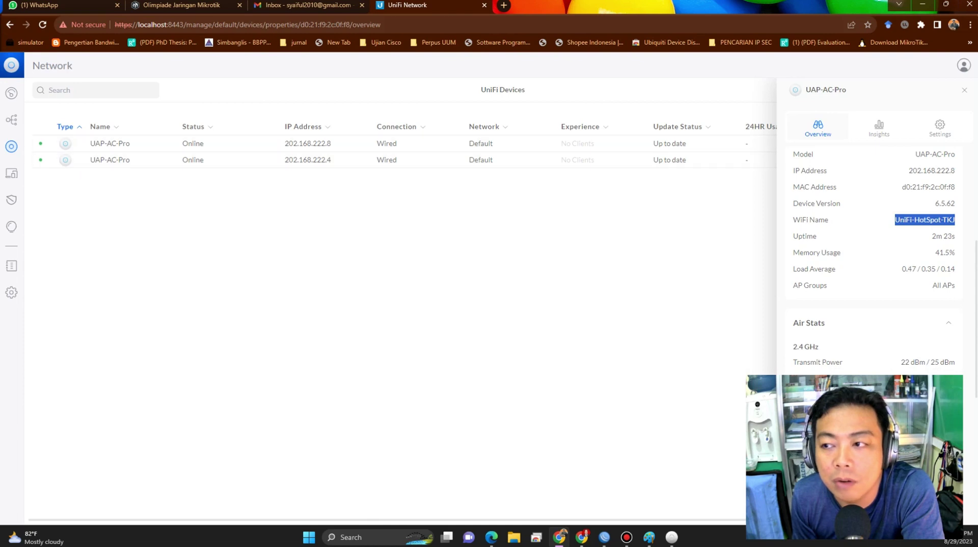
pyautogui.press('super+Down')
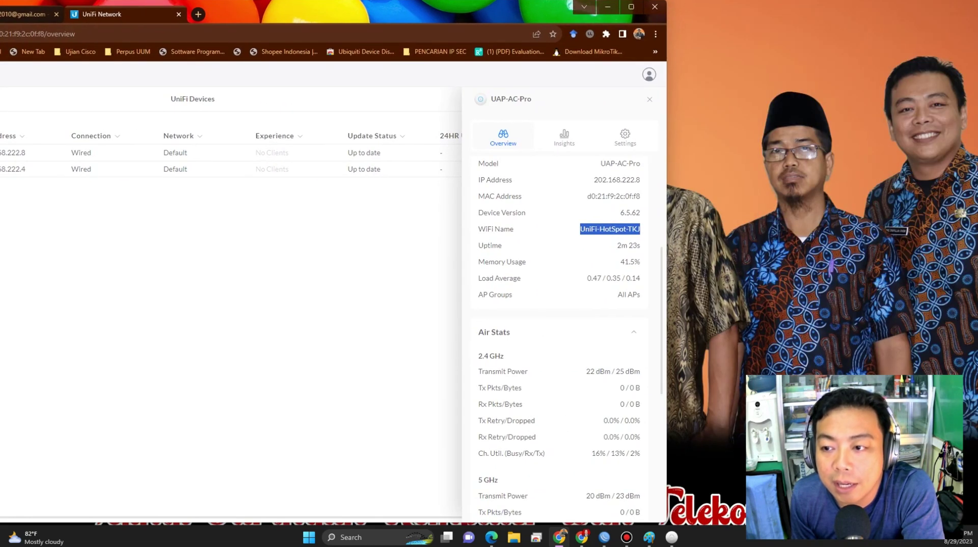
pyautogui.scroll(-5, 560, 336)
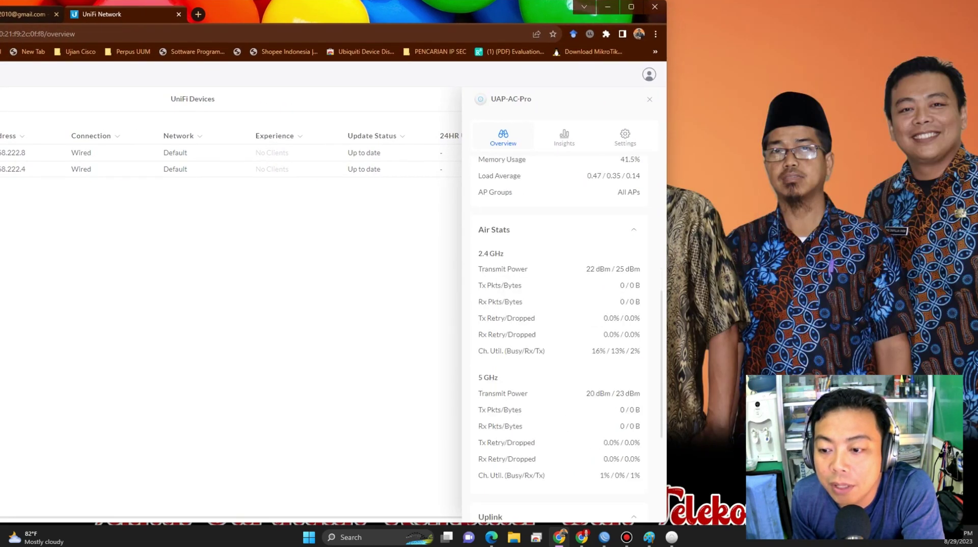
pyautogui.scroll(-1, 560, 336)
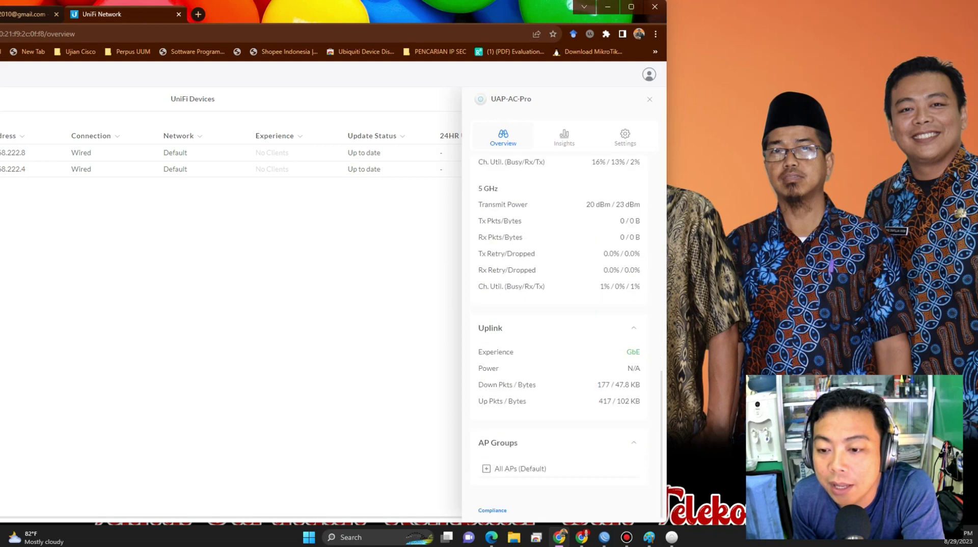
pyautogui.scroll(6, 560, 306)
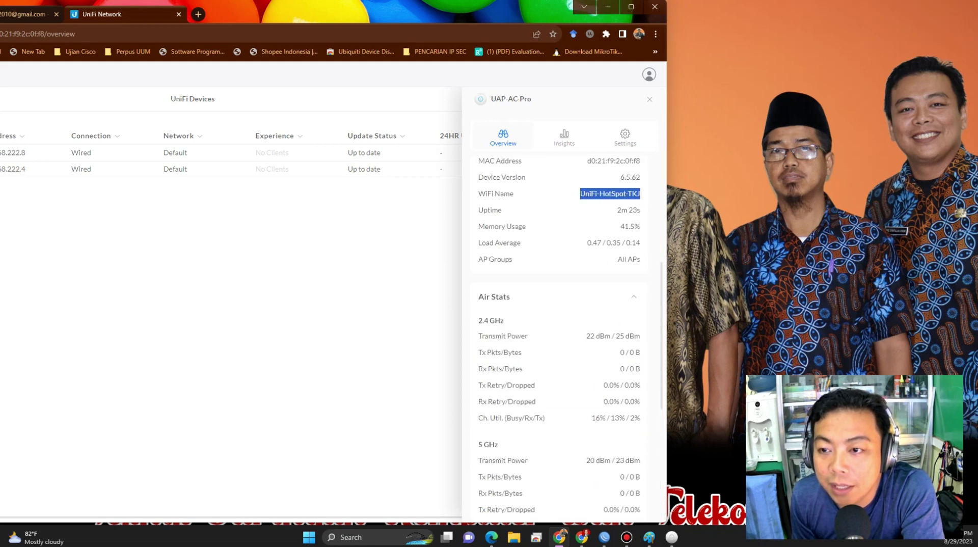
pyautogui.click(564, 137)
pyautogui.scroll(-3, 560, 306)
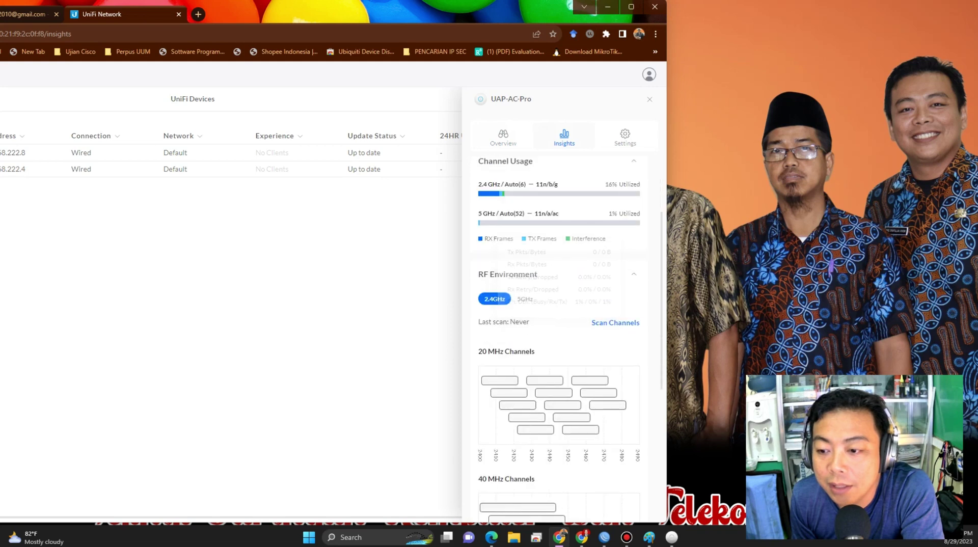
pyautogui.scroll(3, 560, 306)
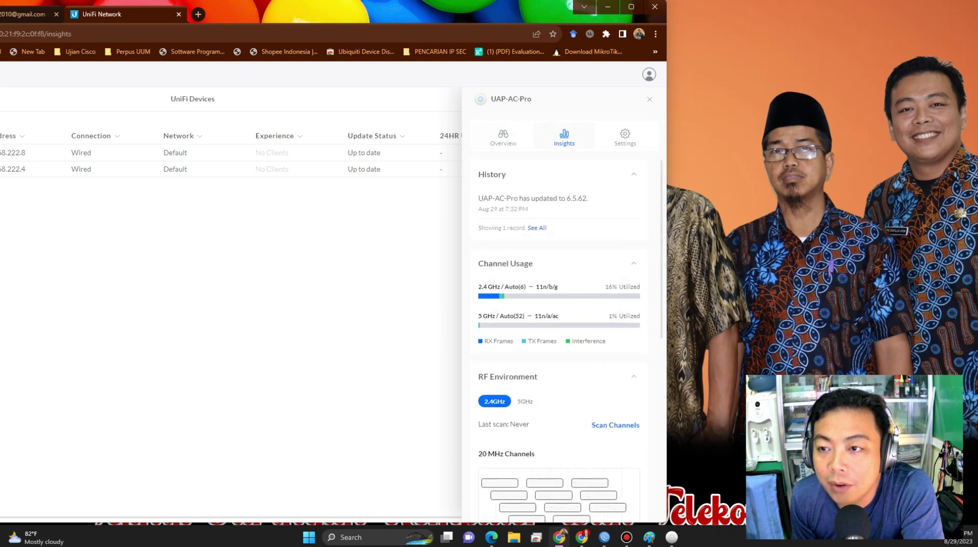
# Examine the new access point's radio, meshing, band steering, IP configuration, LED and system settings
pyautogui.click(625, 138)
pyautogui.scroll(-4, 560, 306)
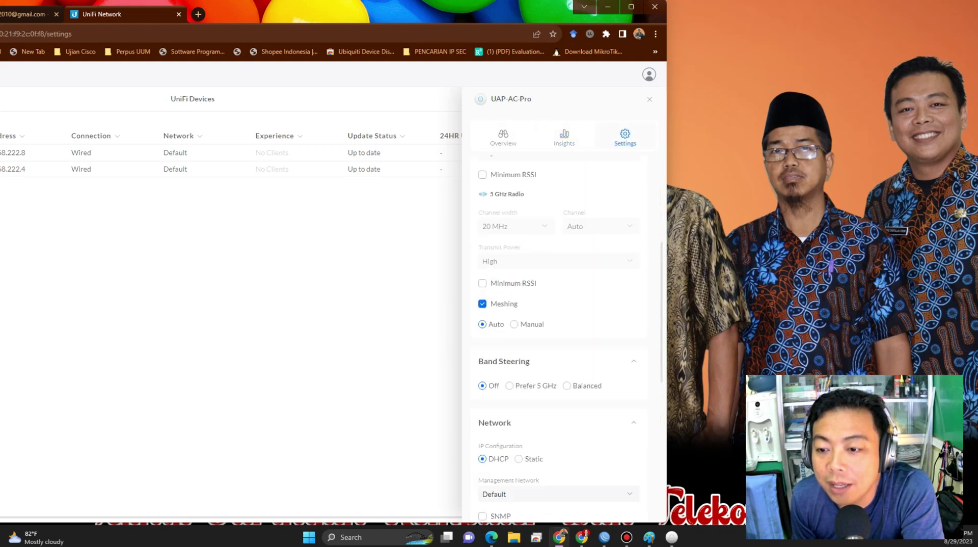
pyautogui.scroll(-2, 560, 305)
pyautogui.scroll(-3, 560, 306)
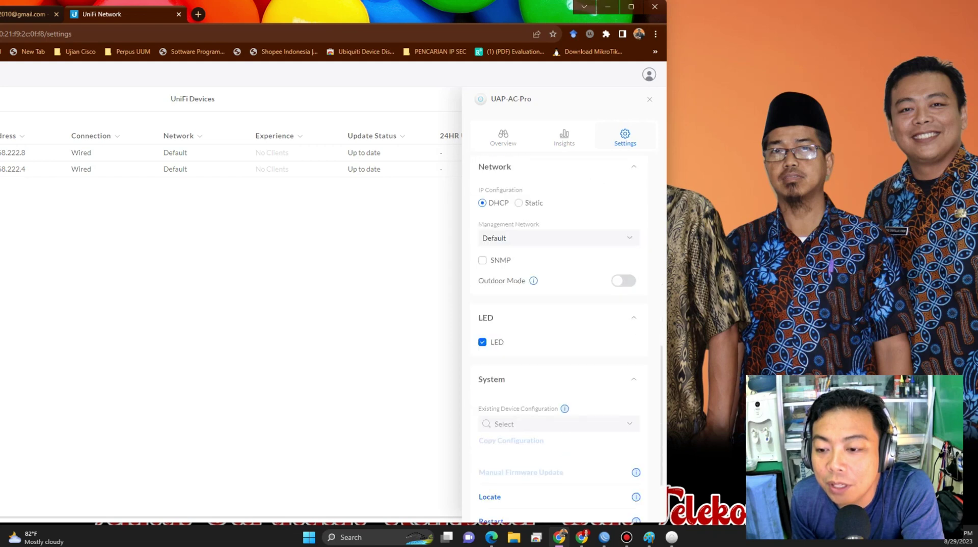
pyautogui.scroll(5, 561, 306)
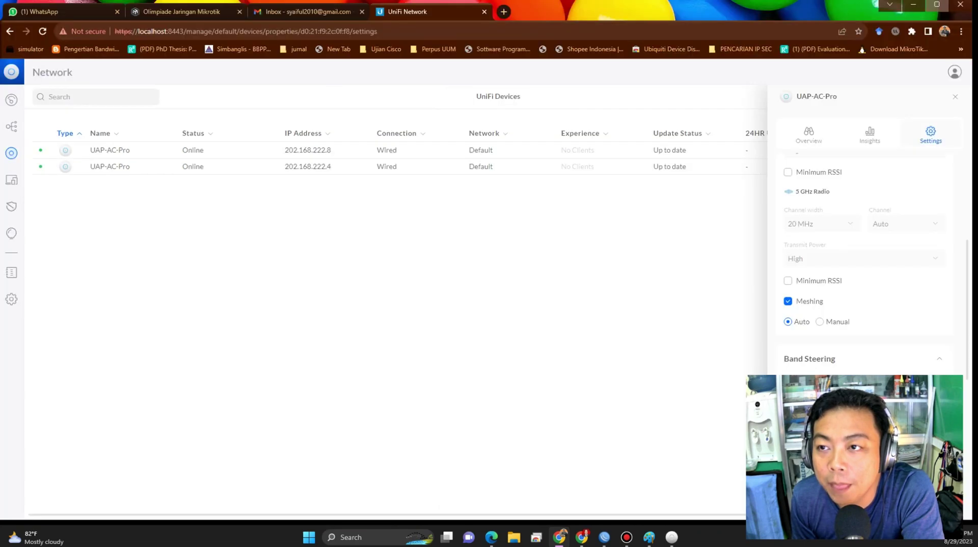
# Examine the overview statistics and RF channel insights of the existing access point at 202.168.222.4
pyautogui.click(110, 160)
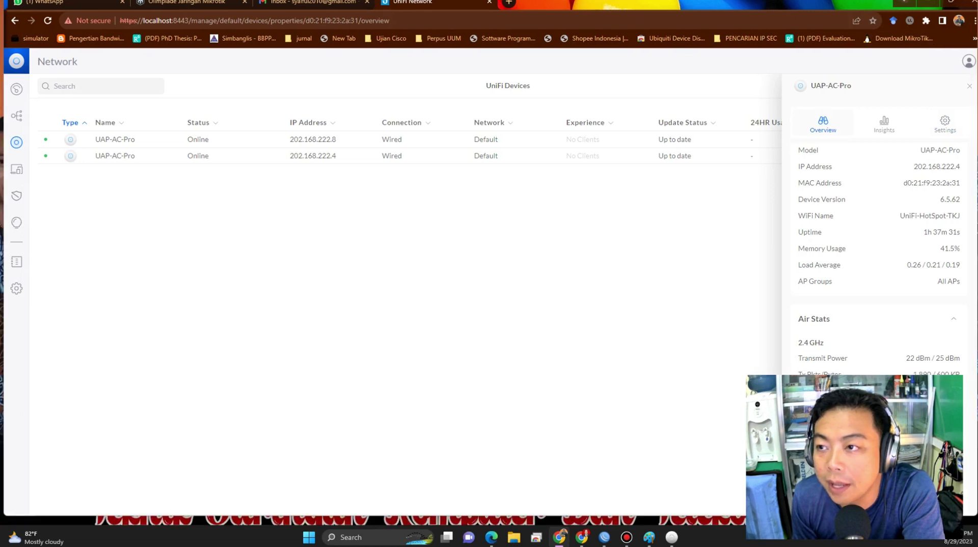
pyautogui.scroll(-6, 869, 296)
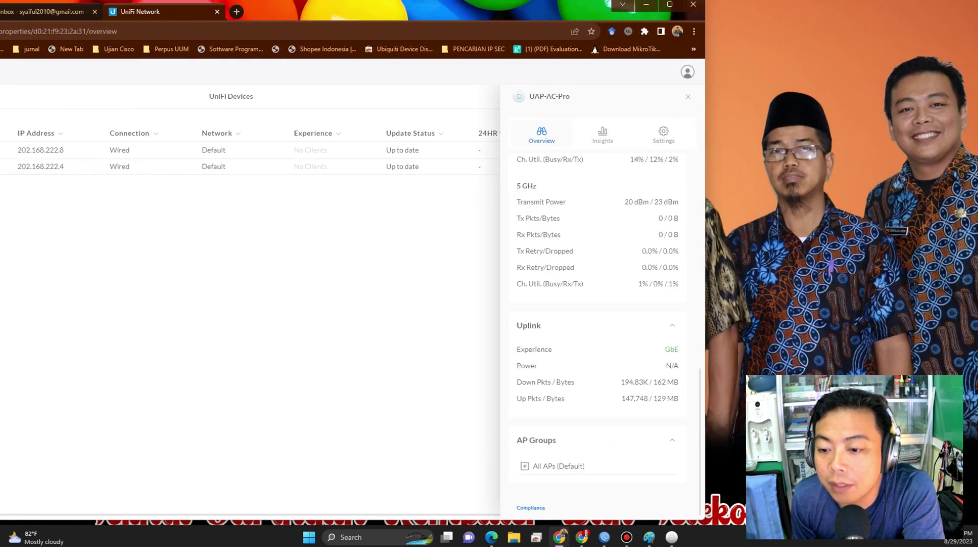
pyautogui.click(603, 135)
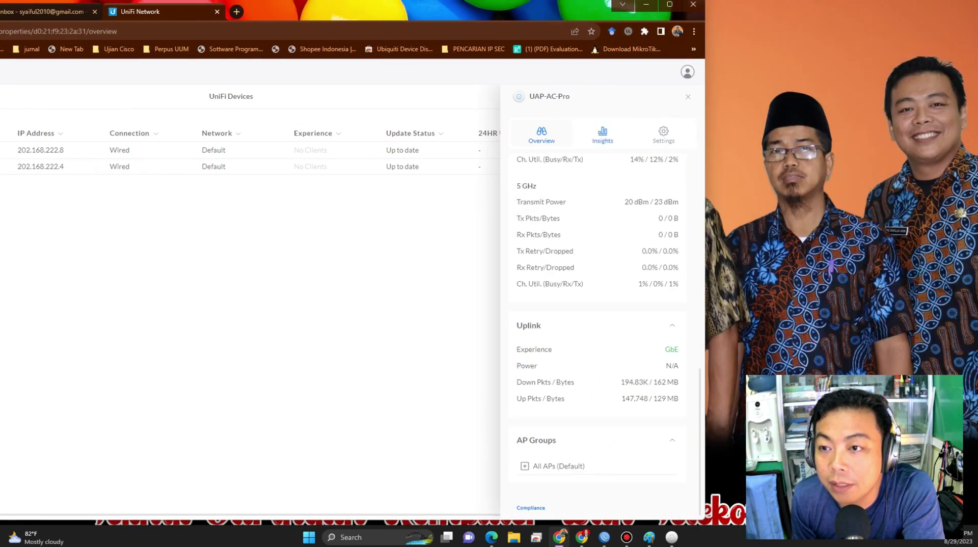
pyautogui.scroll(-6, 598, 331)
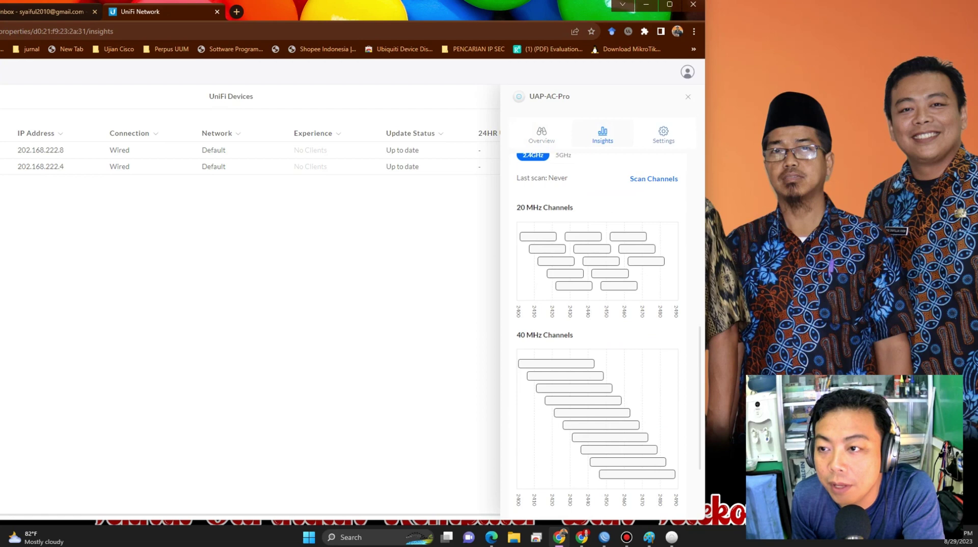
# Examine the radio, band steering and system settings of the access point at 202.168.222.4, plus its history, channel usage and RF environment
pyautogui.click(663, 134)
pyautogui.scroll(-5, 598, 331)
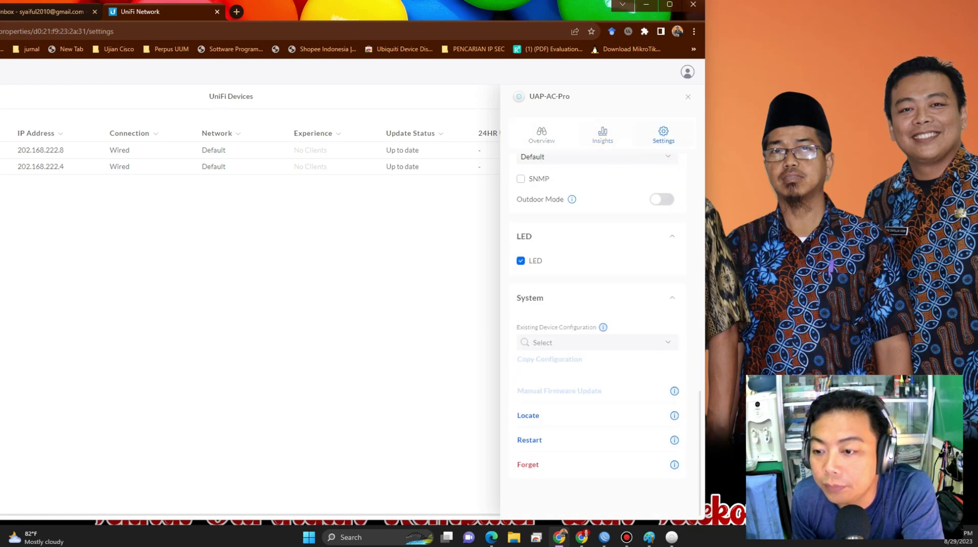
pyautogui.scroll(8, 598, 331)
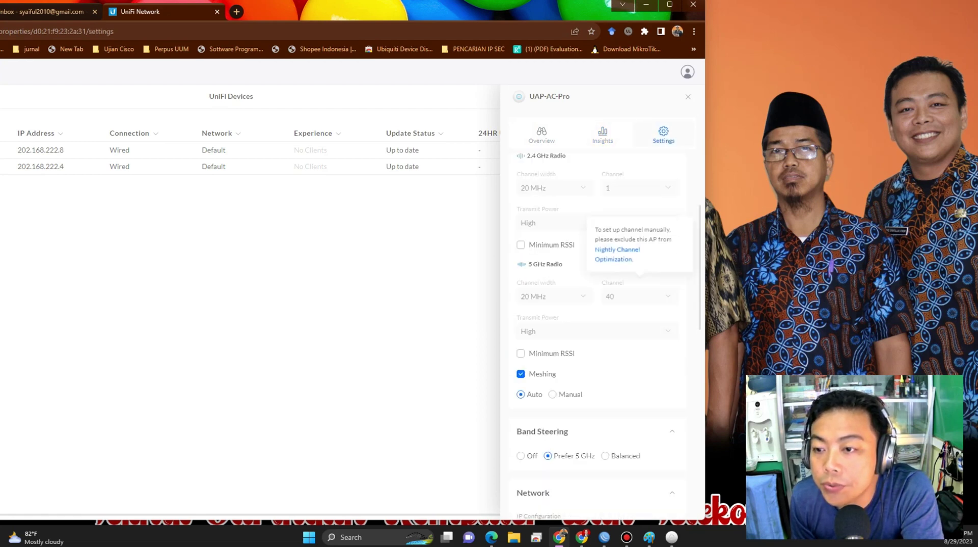
pyautogui.hotkey('ctrl', 'a')
pyautogui.click(603, 134)
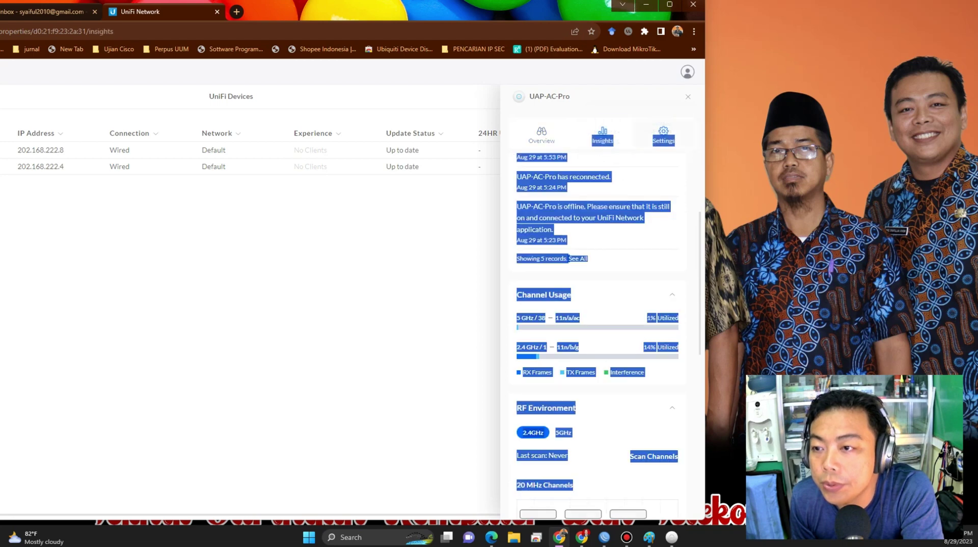
pyautogui.click(596, 326)
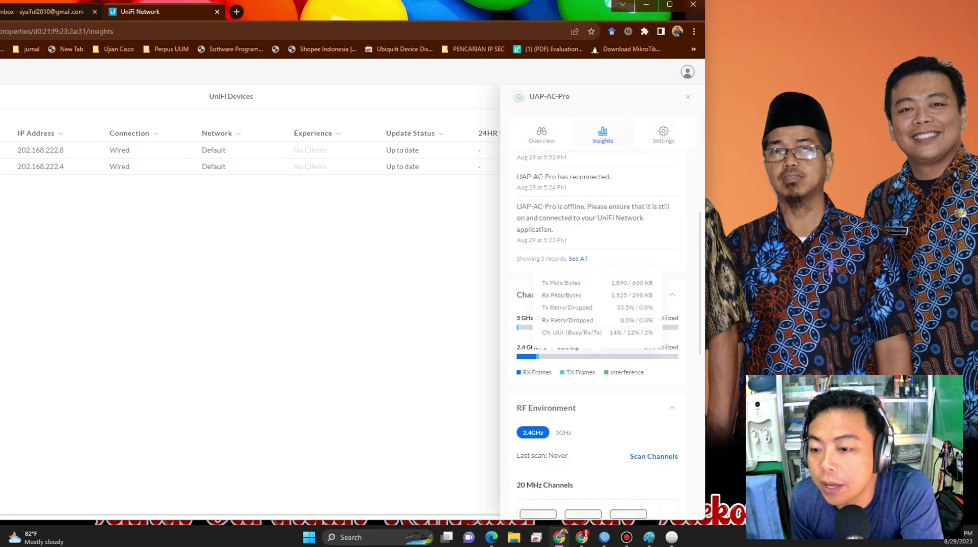
pyautogui.scroll(-3, 598, 331)
pyautogui.moveTo(591, 373)
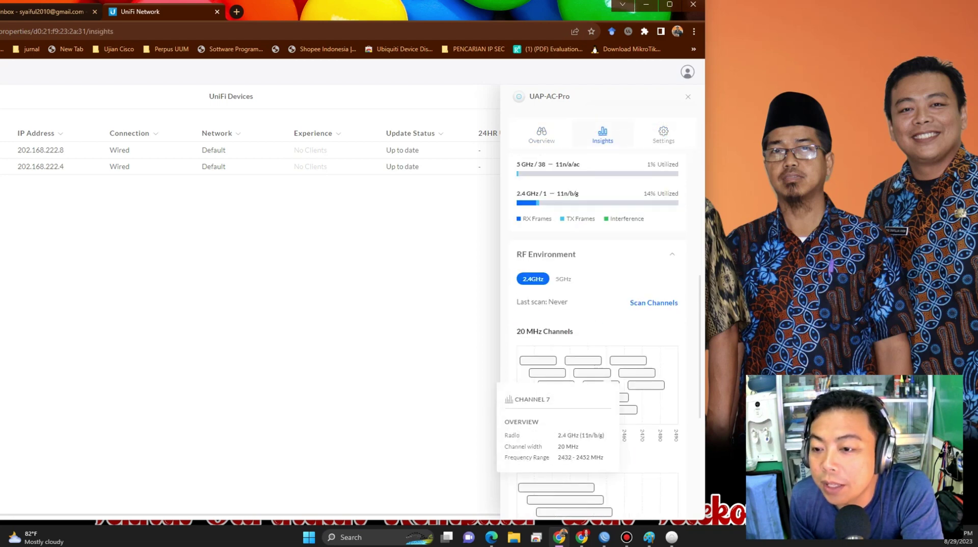
pyautogui.scroll(-3, 592, 373)
pyautogui.scroll(8, 592, 373)
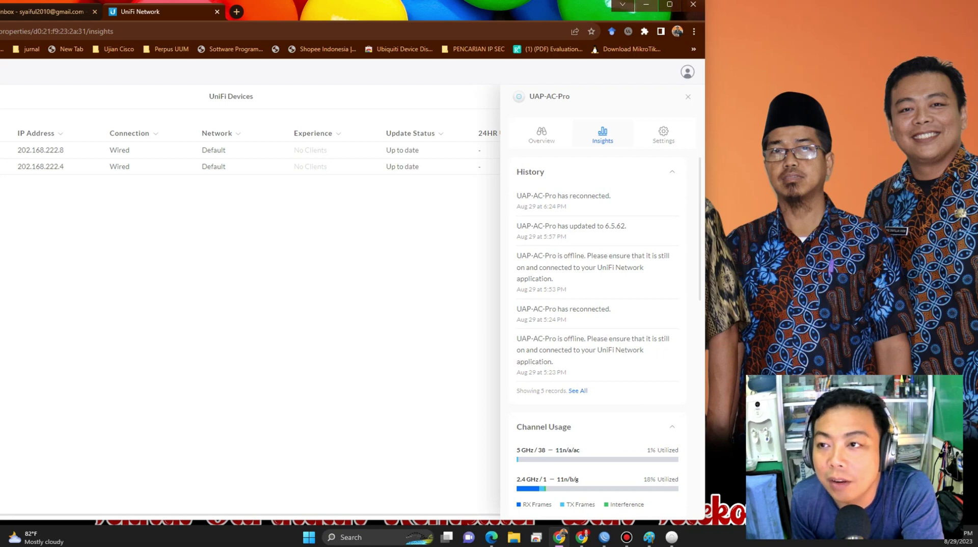
# Examine the overview of the access point at 202.168.222.8, including its connected client, WiFi experience, air statistics and uplink
pyautogui.click(669, 4)
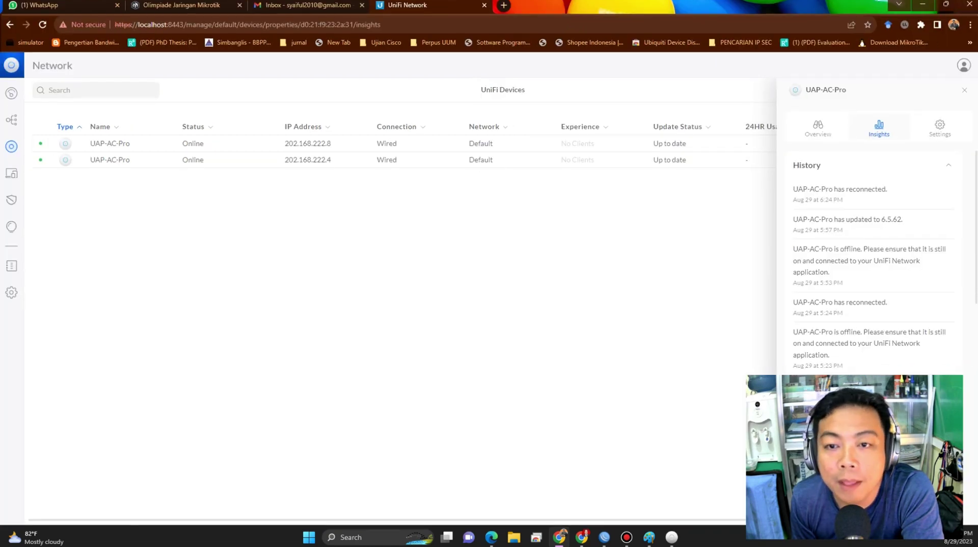
pyautogui.click(109, 143)
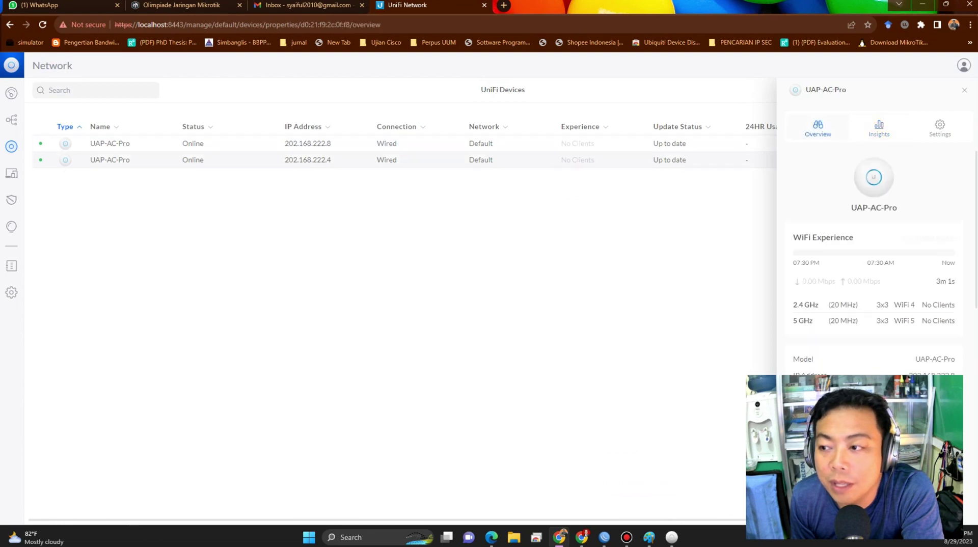
pyautogui.scroll(-10, 873, 255)
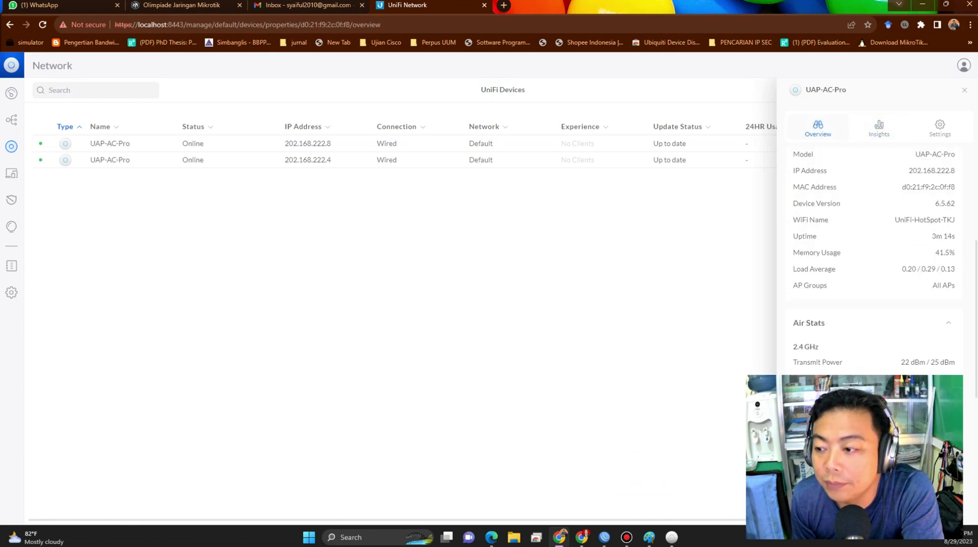
pyautogui.scroll(-2, 873, 255)
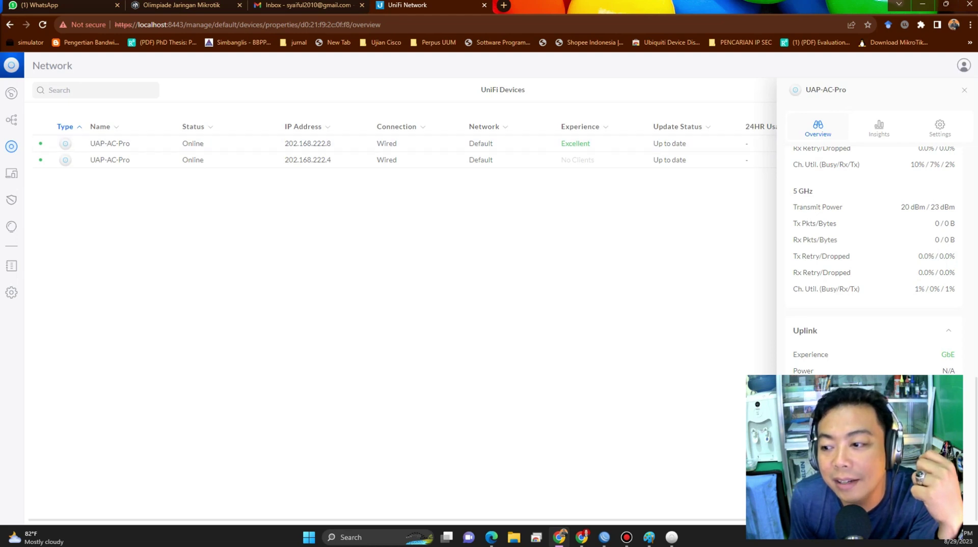
pyautogui.press('super+Down')
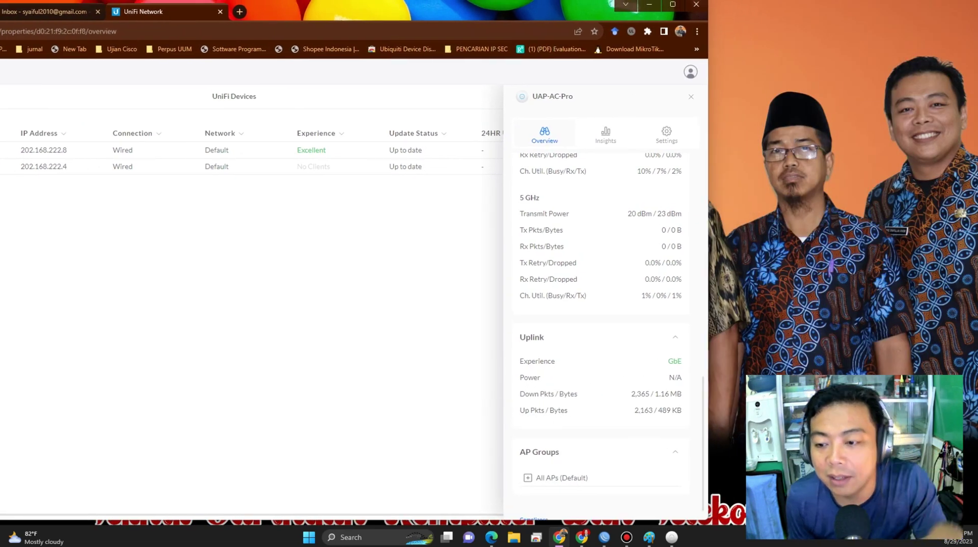
pyautogui.scroll(5, 601, 336)
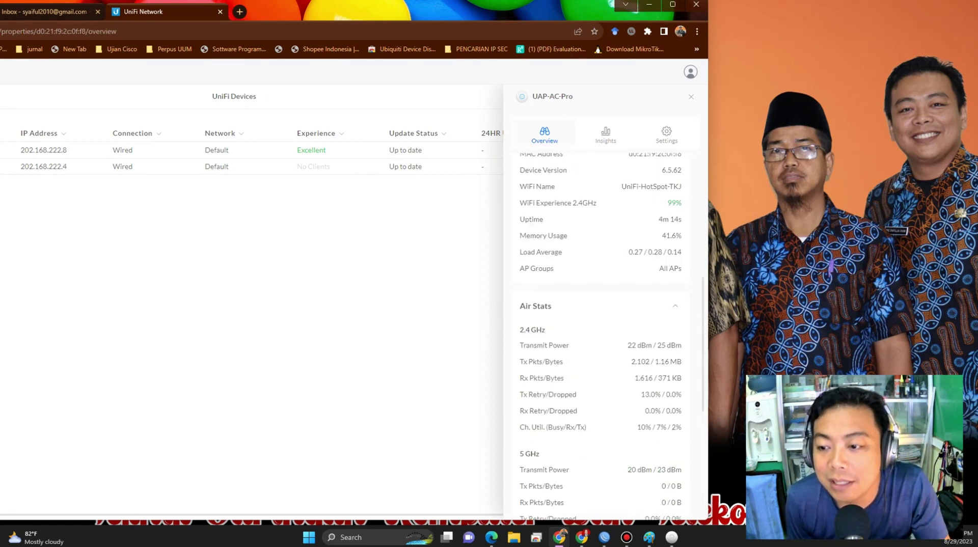
pyautogui.scroll(4, 601, 336)
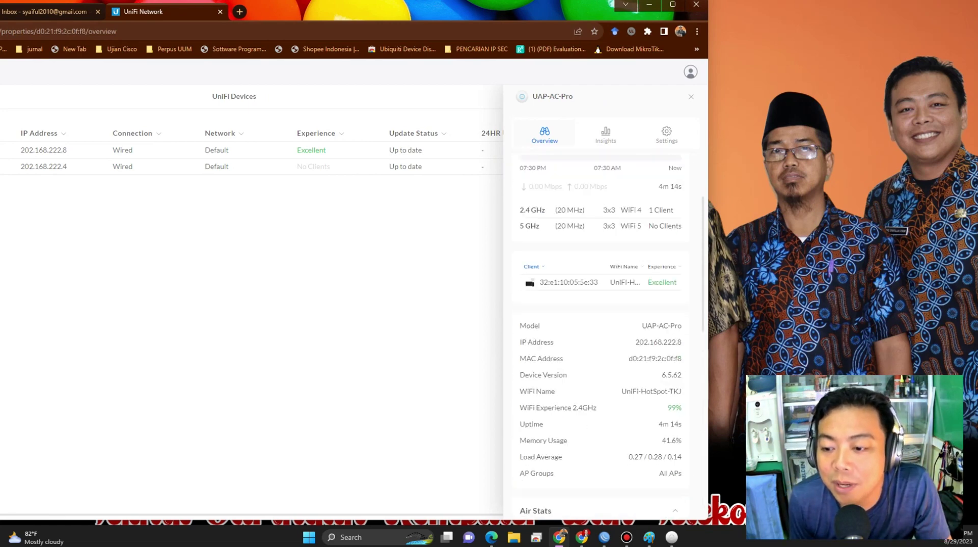
pyautogui.doubleClick(673, 407)
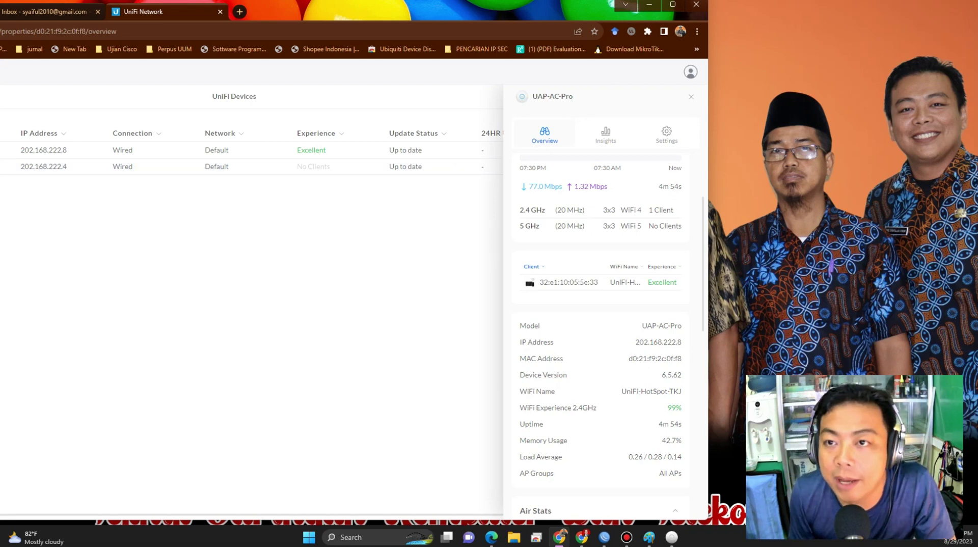
pyautogui.click(672, 4)
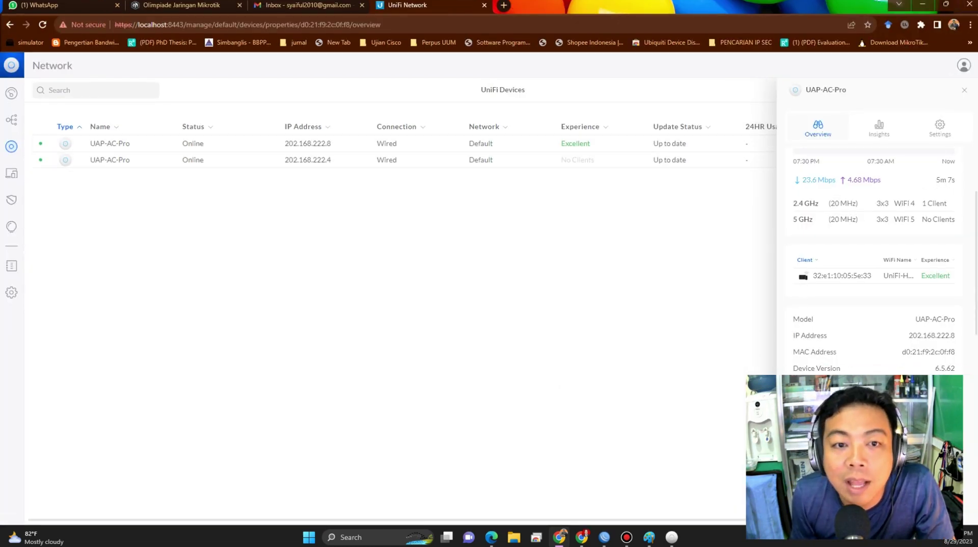
pyautogui.scroll(-8, 874, 229)
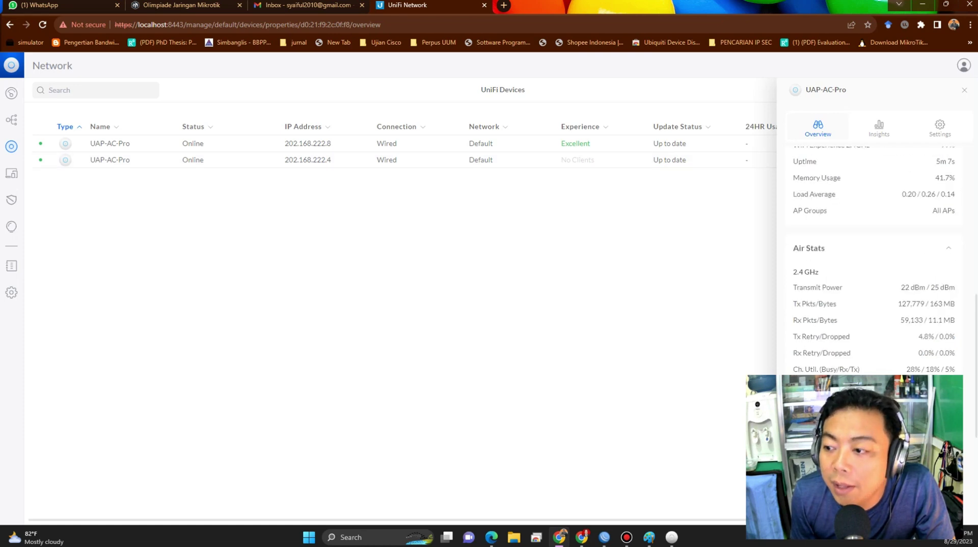
pyautogui.scroll(8, 873, 229)
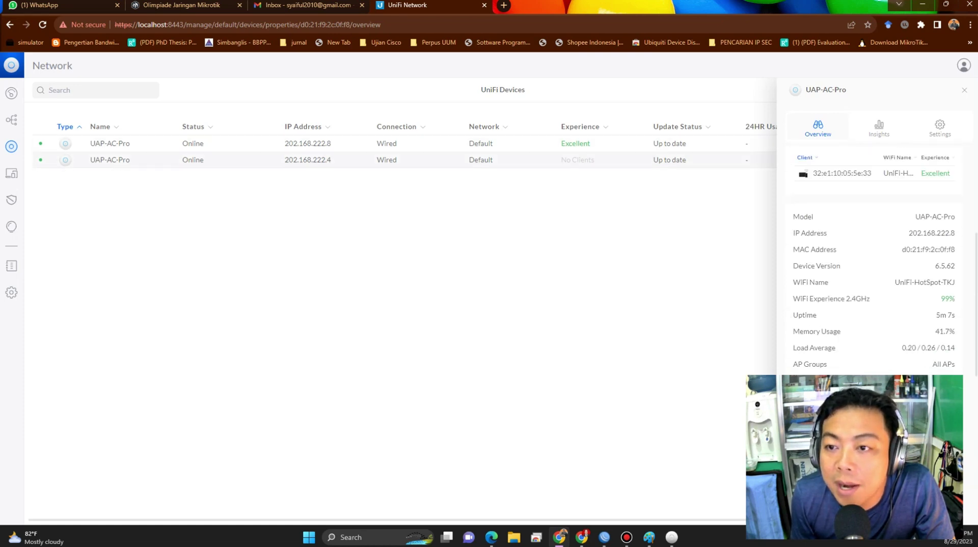
# Switch the IP configuration of the access point at 202.168.222.8 to static with IP address 202.168.222.5
pyautogui.click(939, 129)
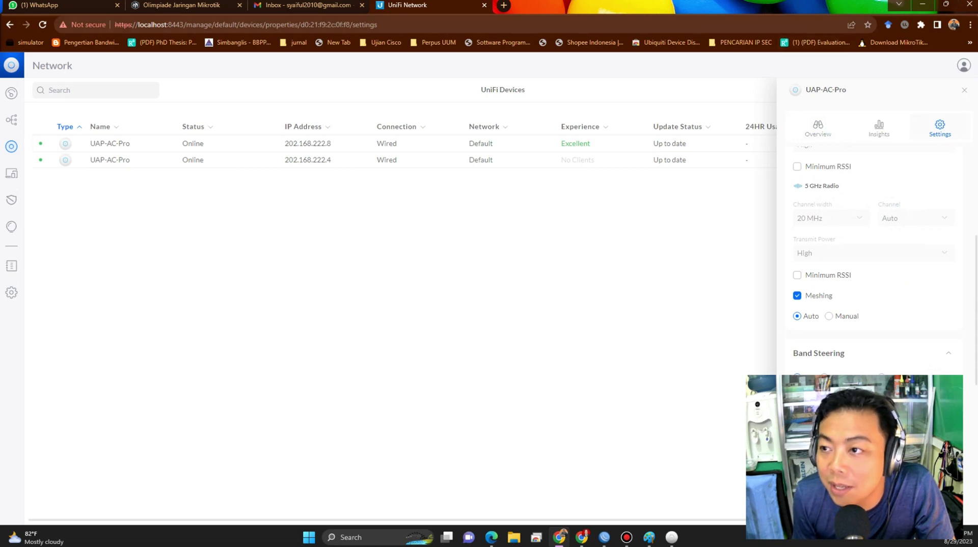
pyautogui.moveTo(611, 6); pyautogui.dragTo(350, 12)
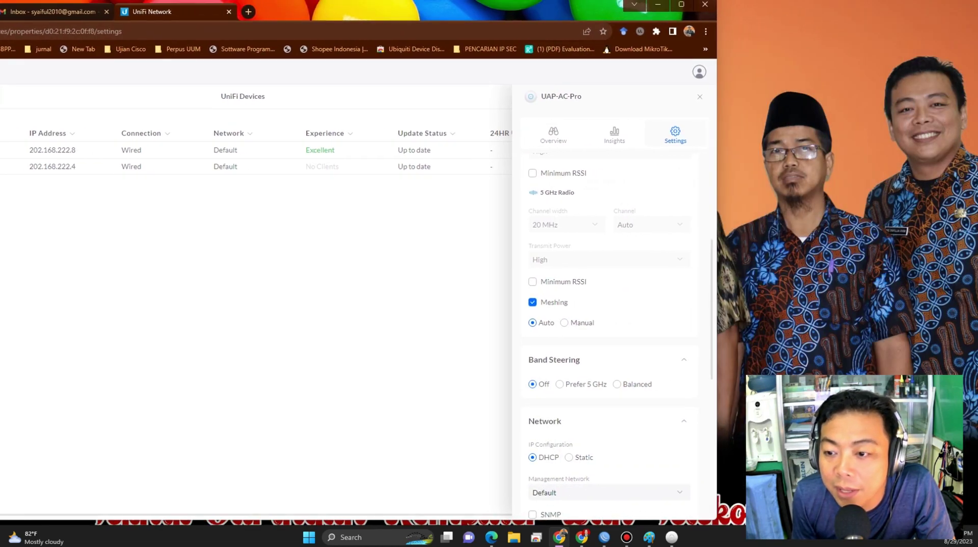
pyautogui.scroll(-3, 609, 331)
pyautogui.click(568, 303)
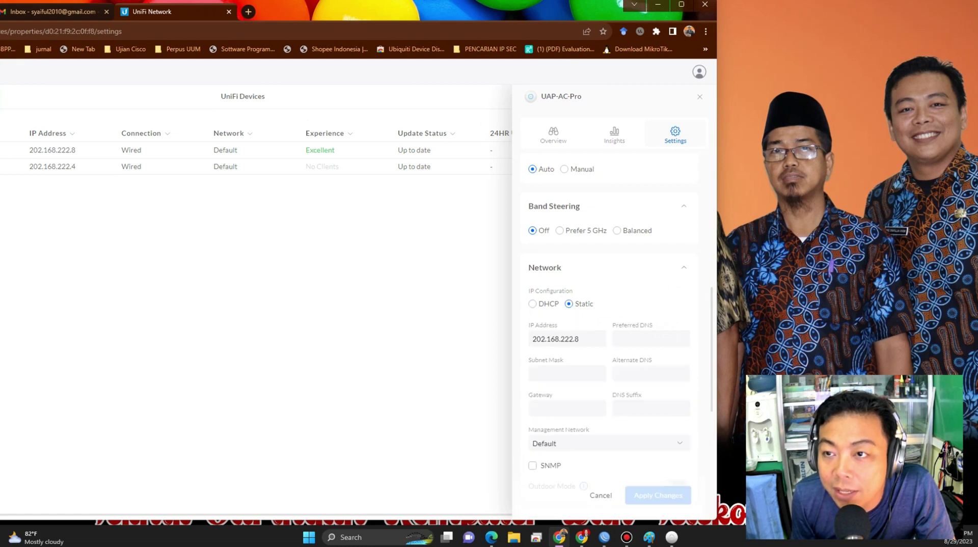
pyautogui.click(586, 338)
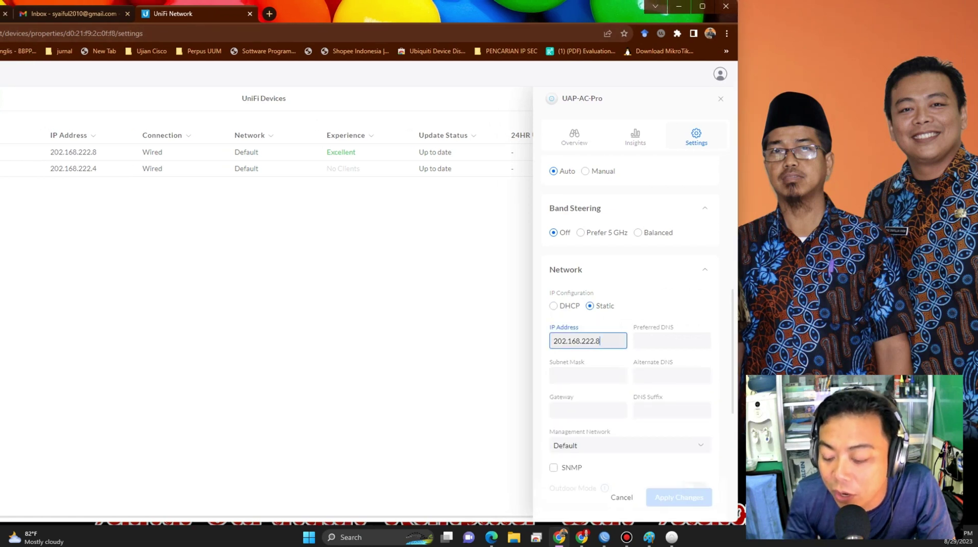
pyautogui.press('BackSpace')
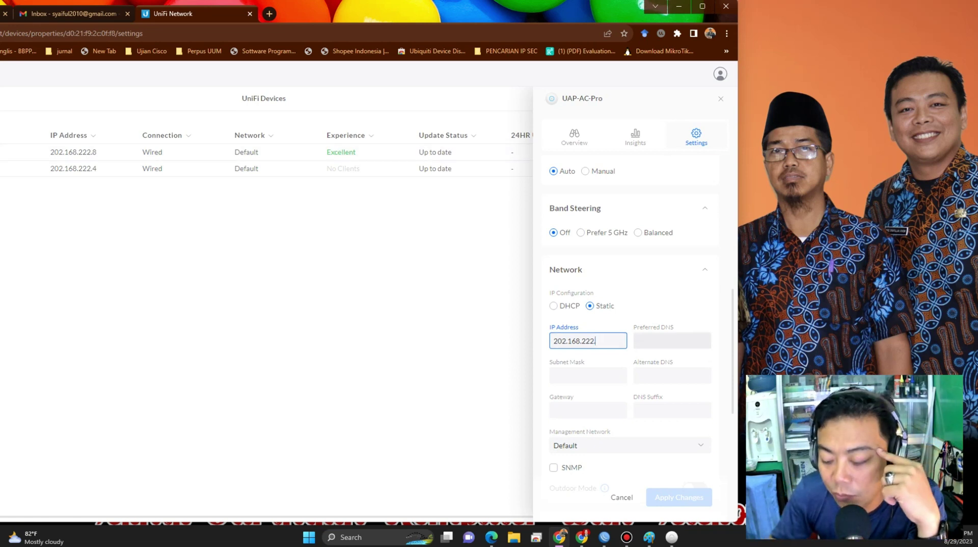
pyautogui.write('5')
# Set the access point's preferred DNS to 8.8.8.8 and its alternate DNS to 8.8.4.4
pyautogui.click(672, 340)
pyautogui.write('8')
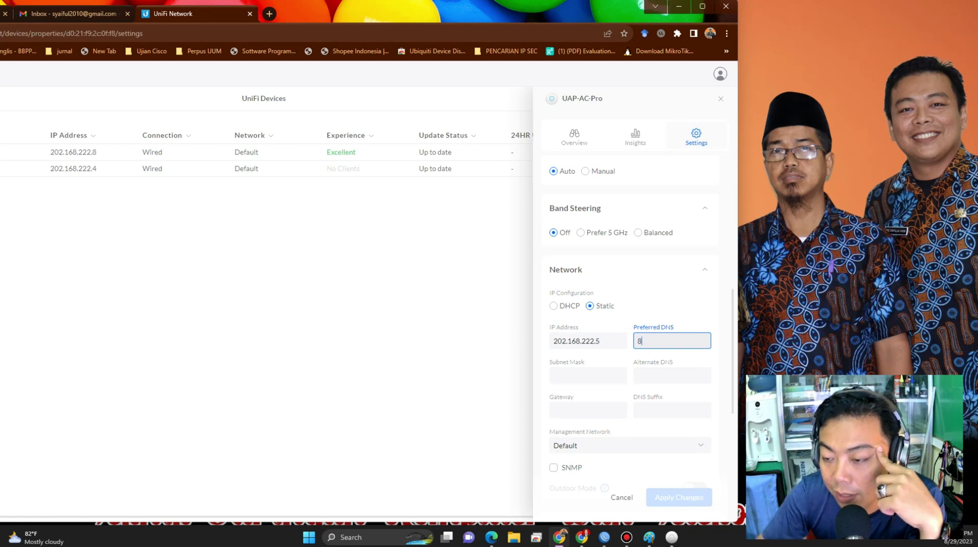
pyautogui.write('.8.8')
pyautogui.click(672, 375)
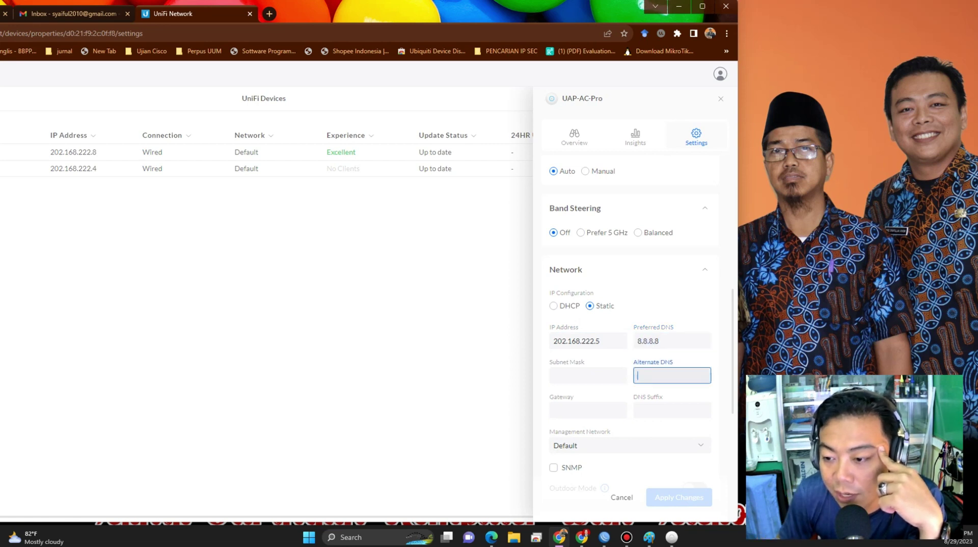
pyautogui.write('8.8.')
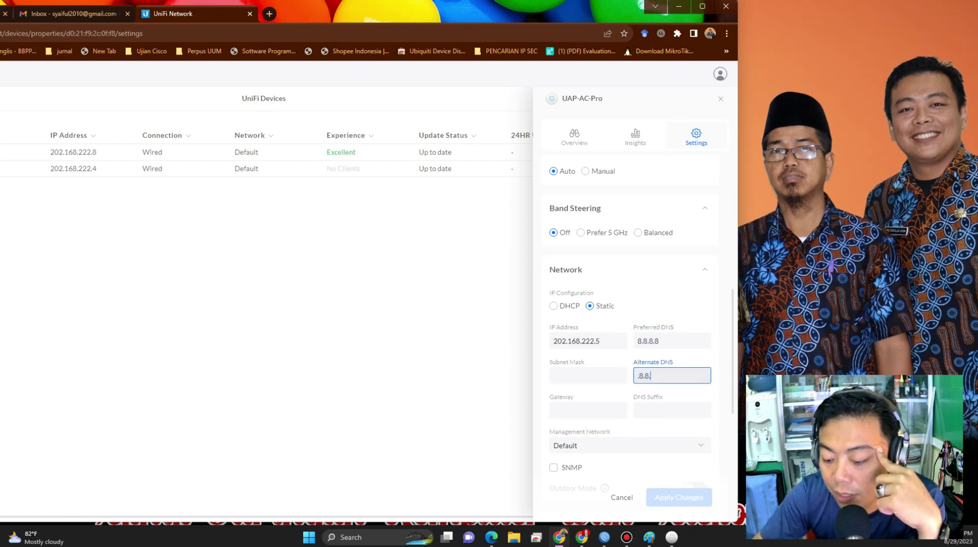
pyautogui.press('BackSpace')
pyautogui.press('BackSpace')
pyautogui.press('BackSpace')
pyautogui.press('BackSpace')
pyautogui.write('8.8.4')
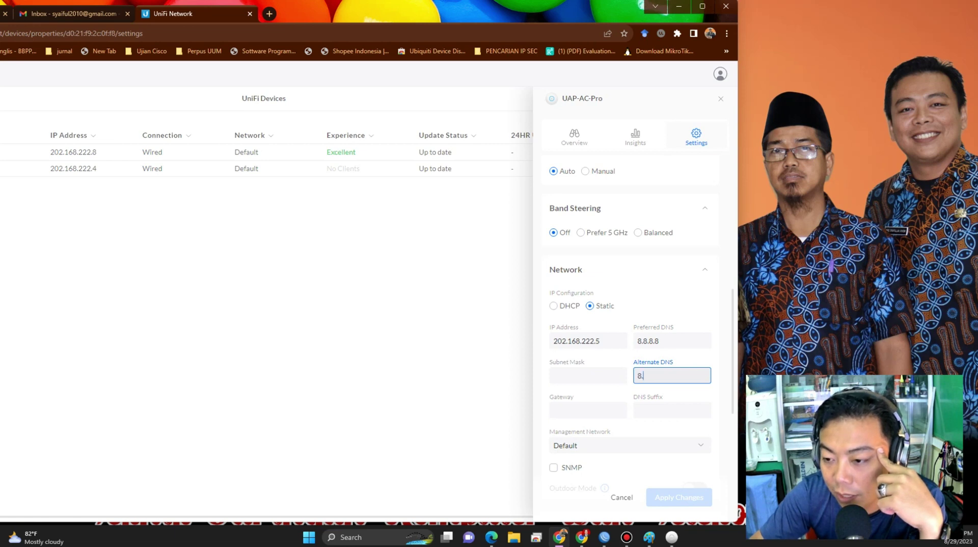
pyautogui.write('.4')
# Set the subnet mask of the access point's static configuration to 255.255.255.0
pyautogui.click(587, 375)
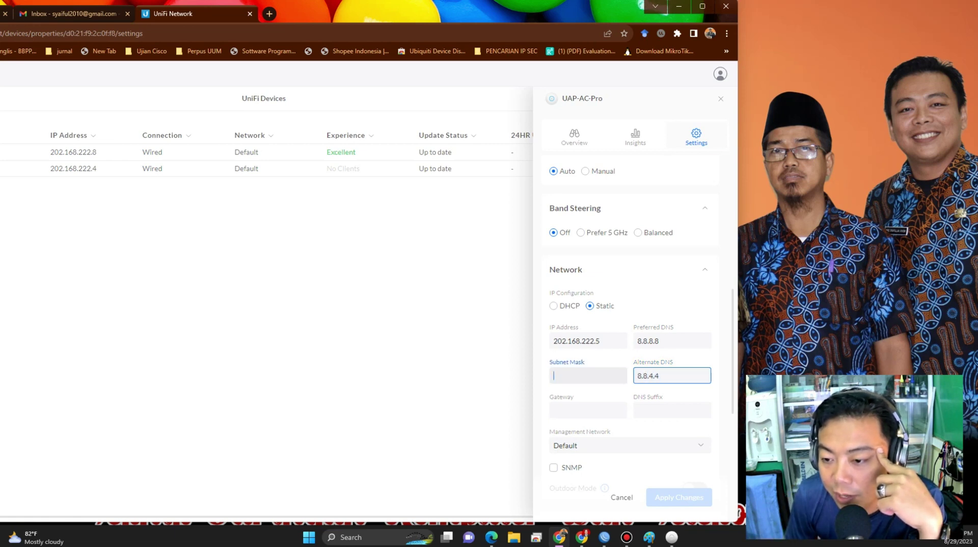
pyautogui.write('255.25')
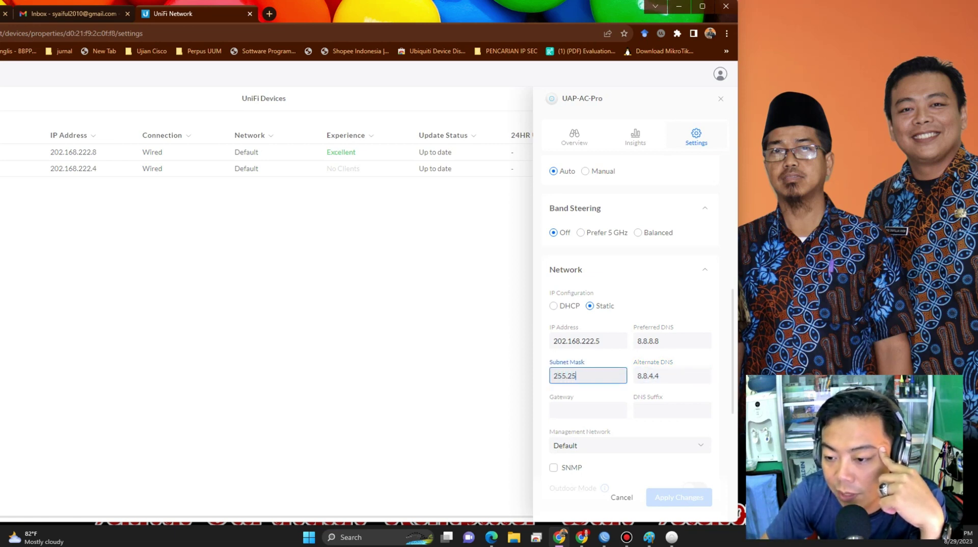
pyautogui.write('5.255.0')
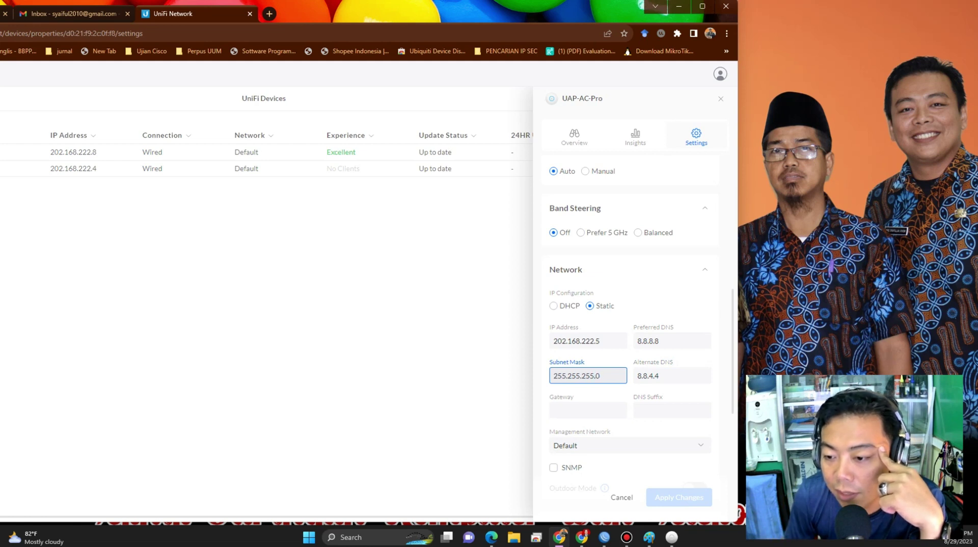
# Set the access point's gateway to 202.168.222.1 and apply the static network settings
pyautogui.click(587, 410)
pyautogui.doubleClick(576, 341)
pyautogui.rightClick(576, 340)
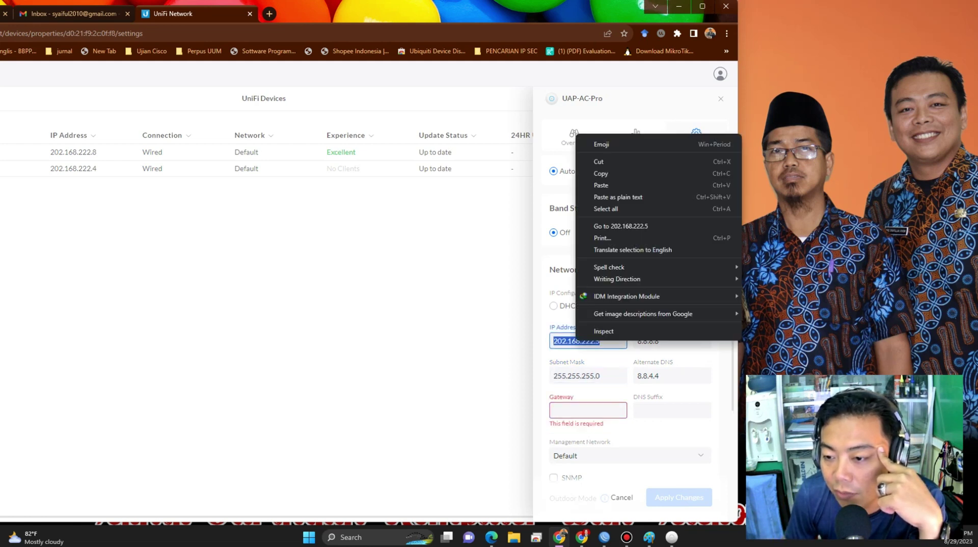
pyautogui.click(601, 173)
pyautogui.click(568, 410)
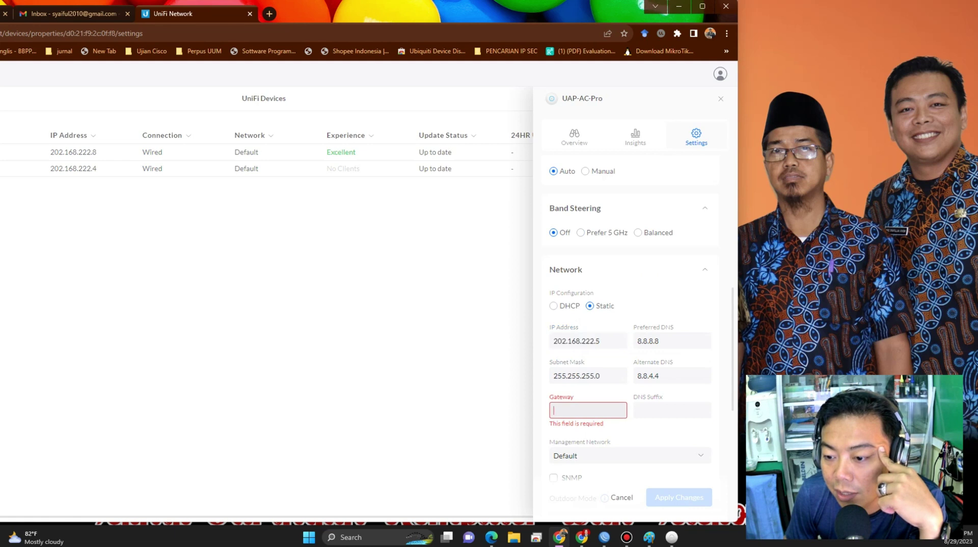
pyautogui.rightClick(568, 410)
pyautogui.click(594, 295)
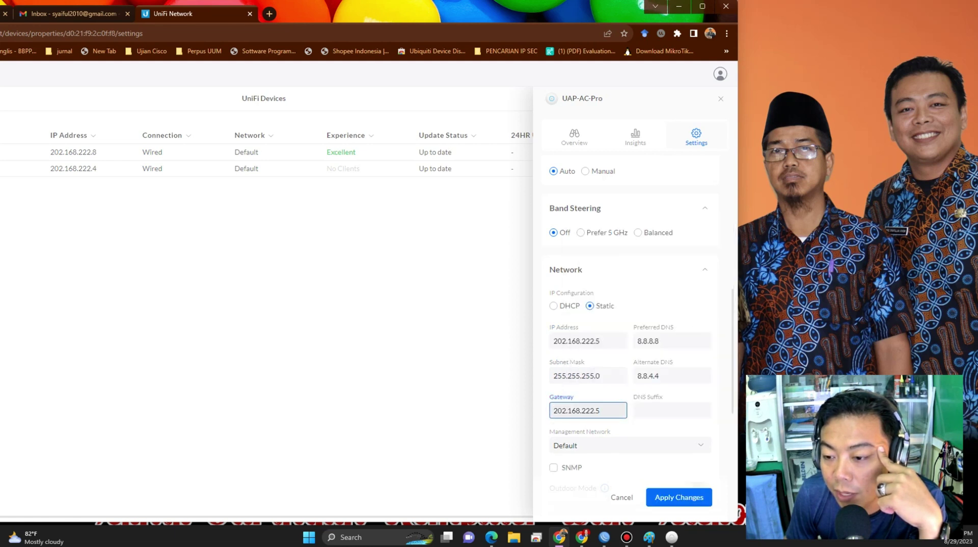
pyautogui.press('BackSpace')
pyautogui.write('1')
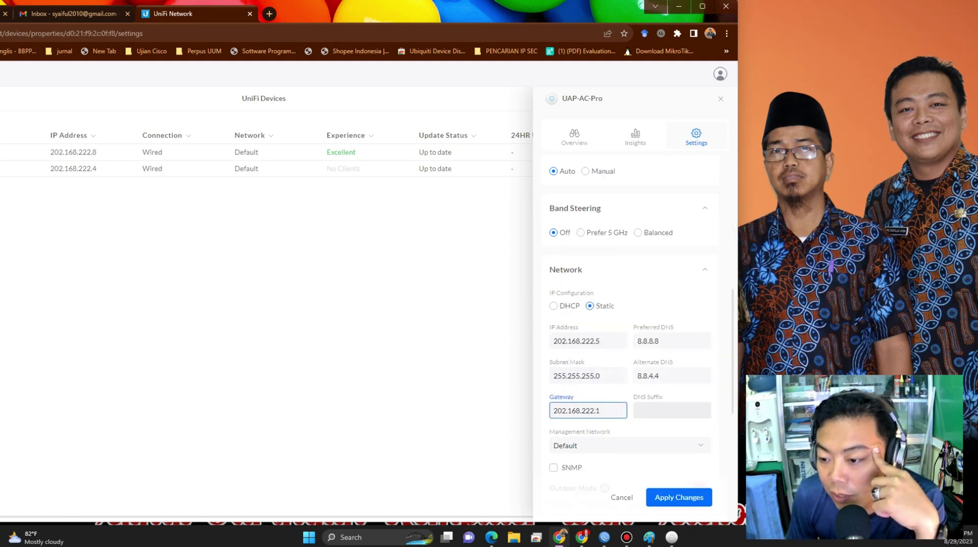
pyautogui.scroll(-3, 630, 306)
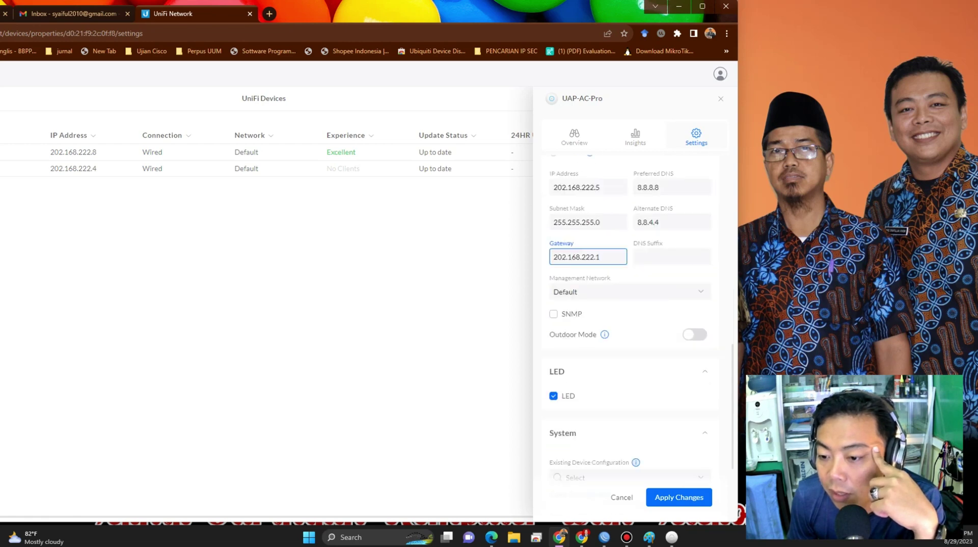
pyautogui.scroll(-3, 630, 326)
pyautogui.click(679, 497)
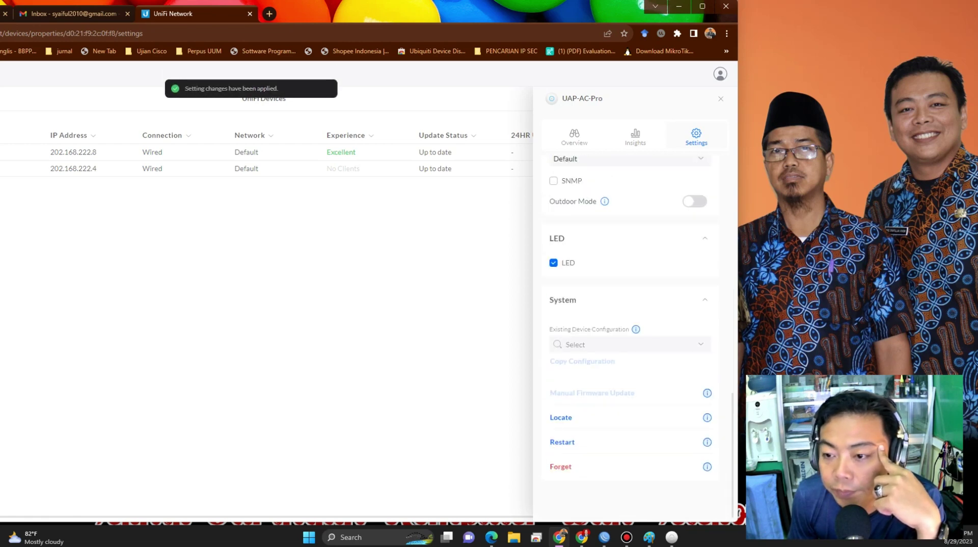
# Maximize the browser window and examine the network's dashboard, device, topology and client views
pyautogui.click(702, 6)
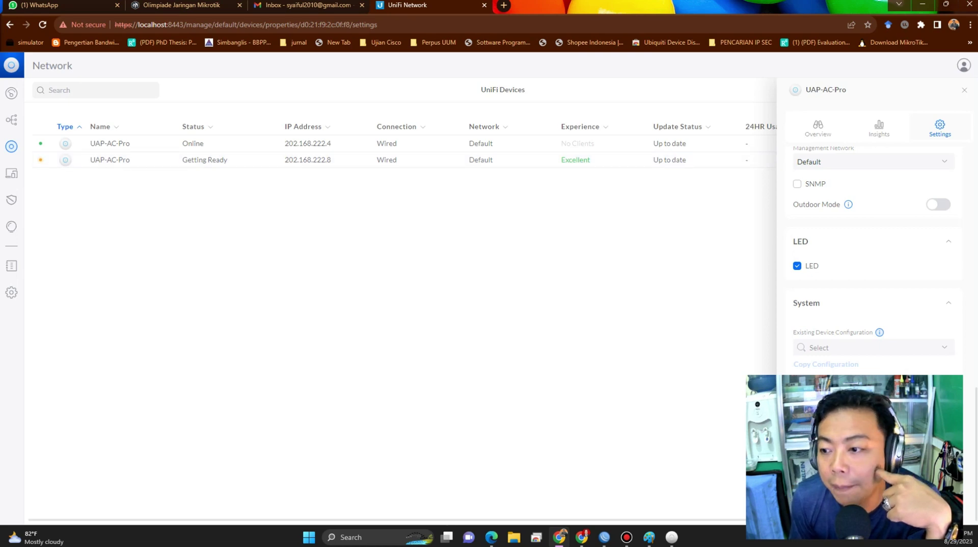
pyautogui.click(11, 94)
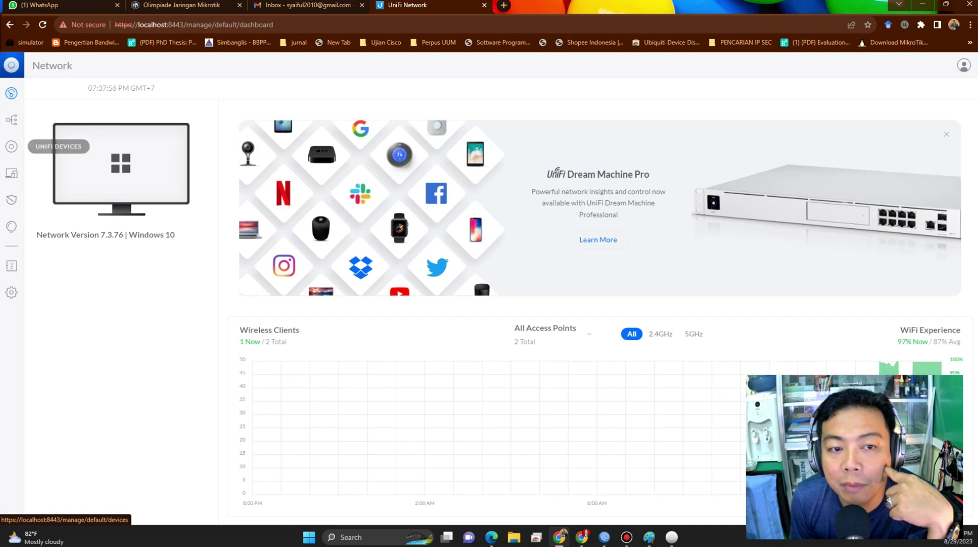
pyautogui.click(11, 147)
pyautogui.click(11, 119)
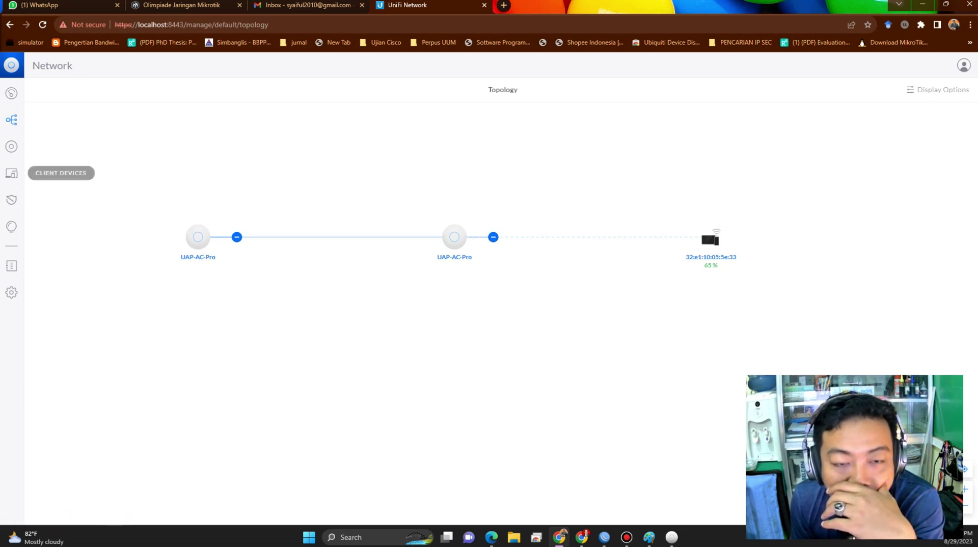
pyautogui.click(11, 173)
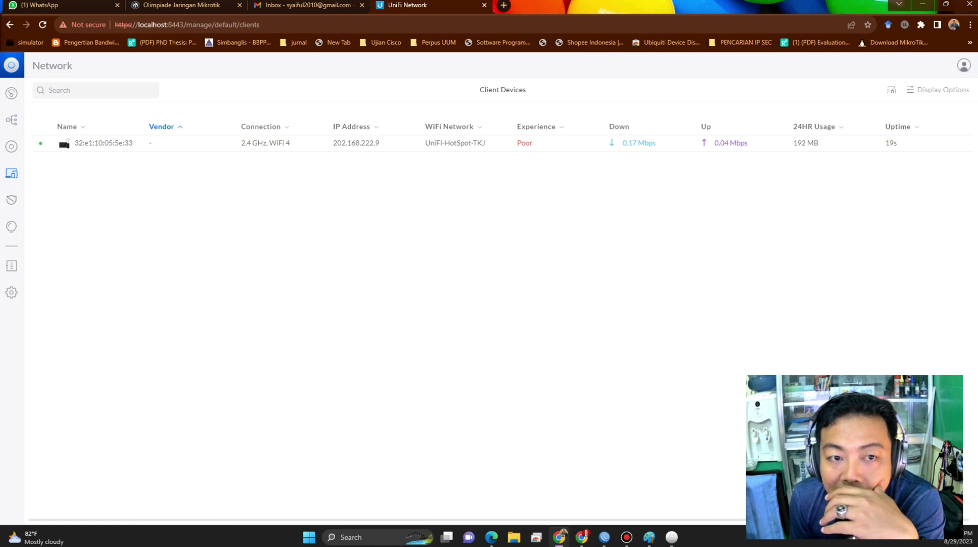
pyautogui.click(11, 120)
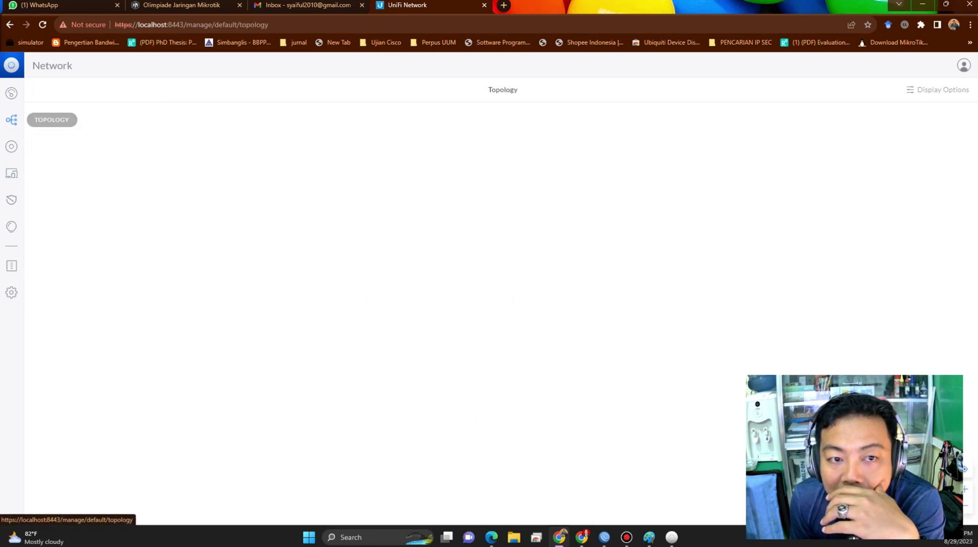
# Open the WiFi settings of the UniFi-HotSpot-TKJ network and examine its name and broadcasting options
pyautogui.click(12, 292)
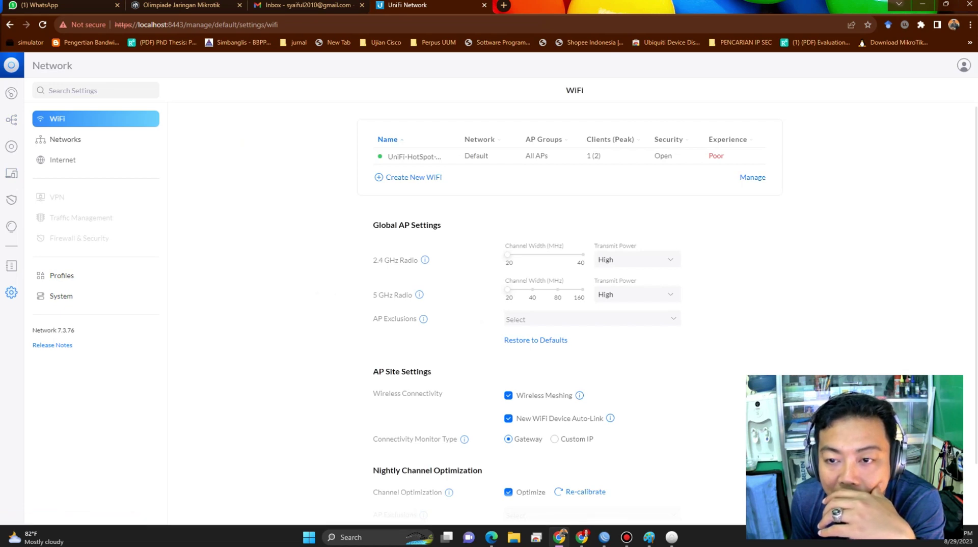
pyautogui.click(414, 157)
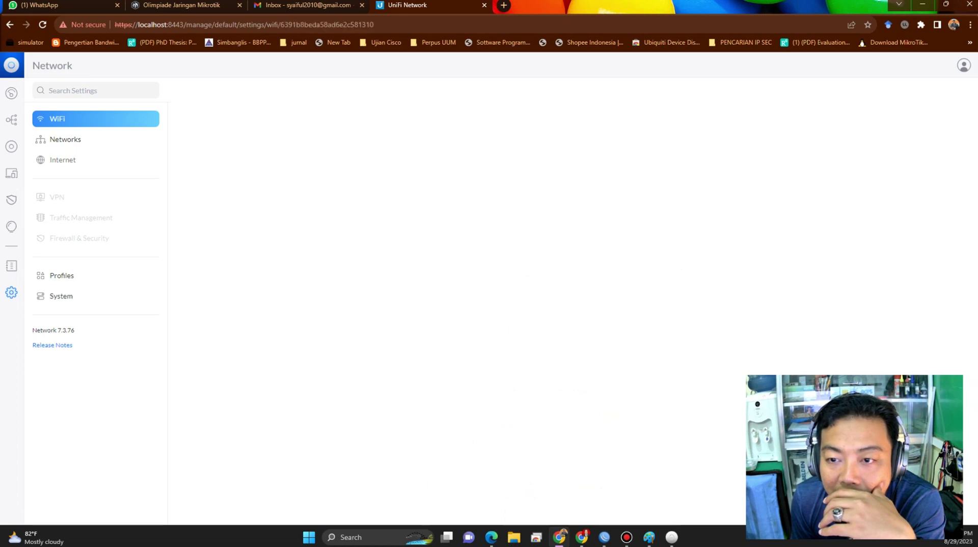
pyautogui.click(566, 127)
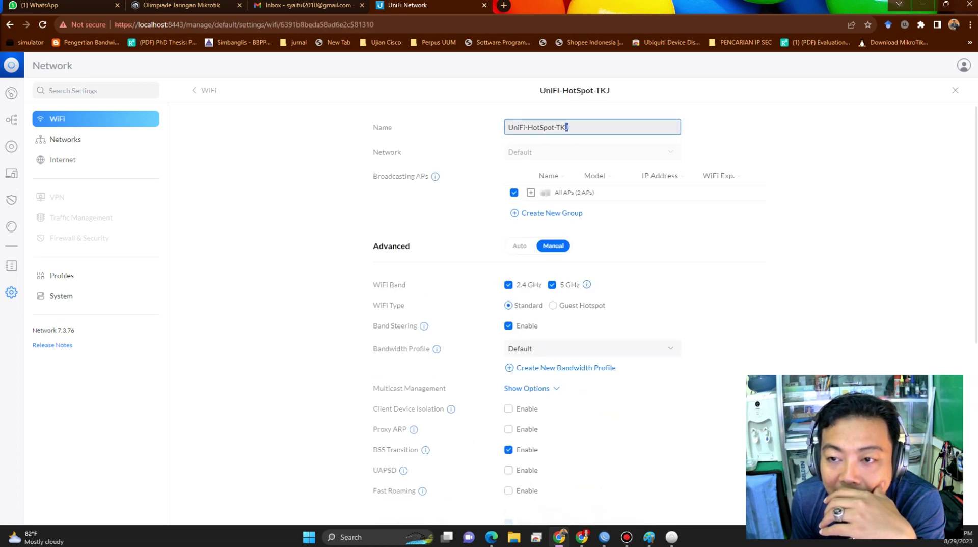
pyautogui.hotkey('ctrl', 'a')
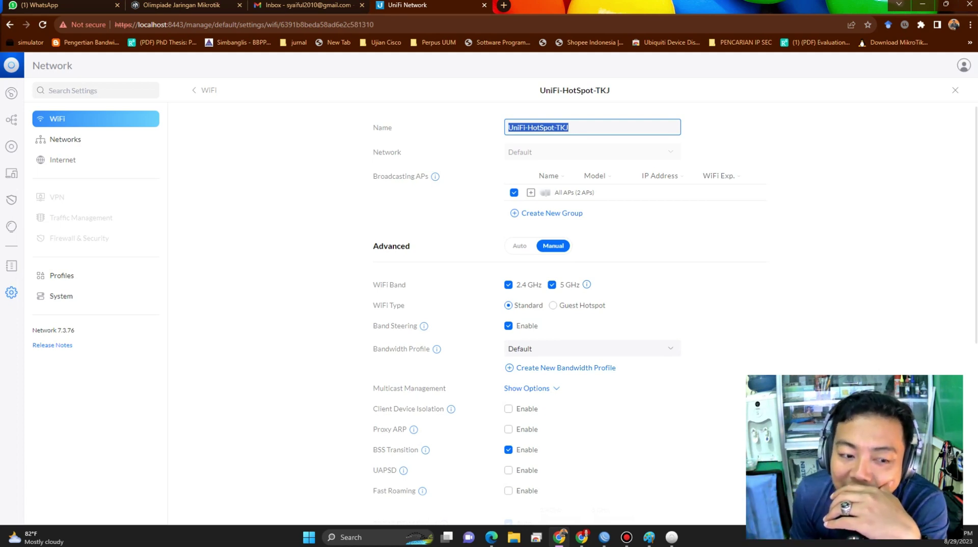
pyautogui.press('End')
pyautogui.hotkey('ctrl', 'shift', 'Left')
pyautogui.hotkey('ctrl', 'shift', 'Left')
pyautogui.hotkey('ctrl', 'shift', 'Left')
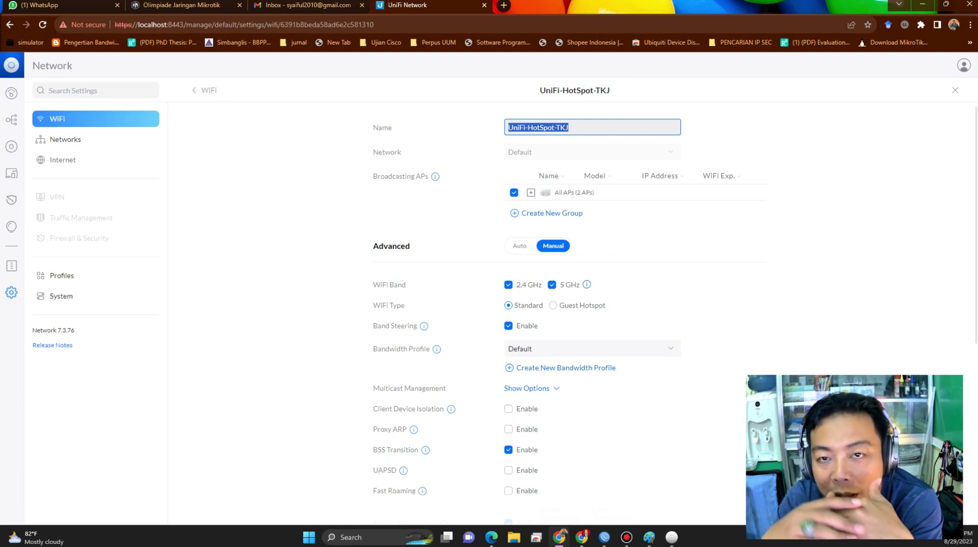
pyautogui.click(568, 127)
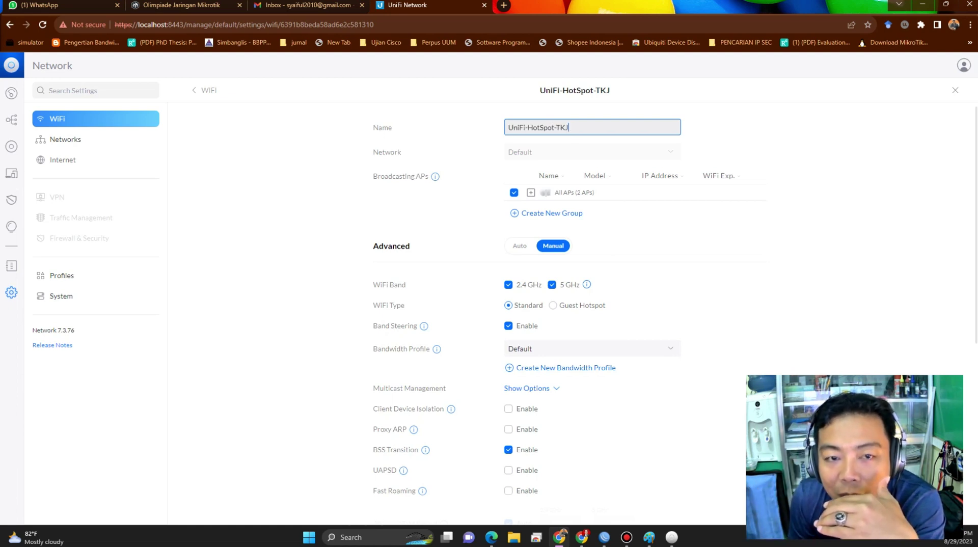
# Examine the Default network's IP and DHCP settings, along with the Internet and Profiles settings
pyautogui.click(65, 139)
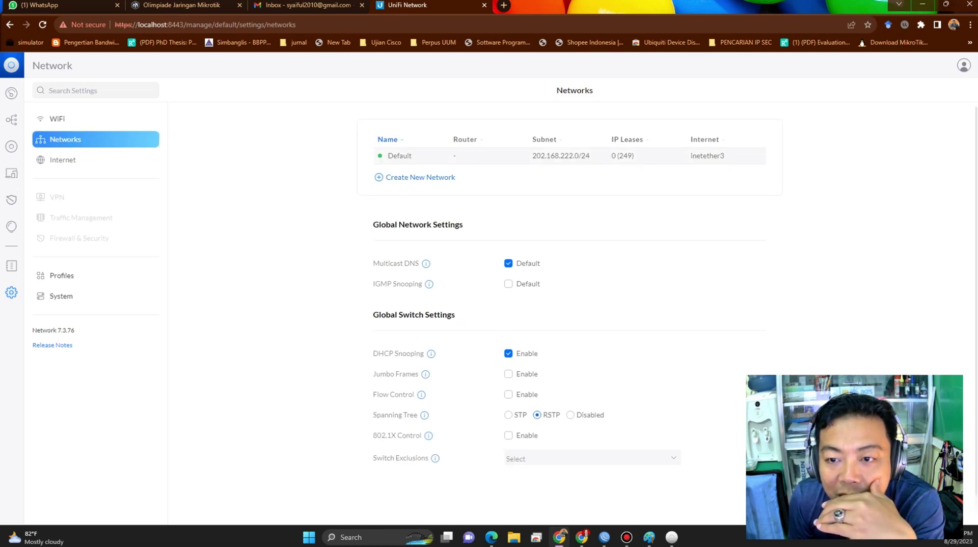
pyautogui.click(399, 155)
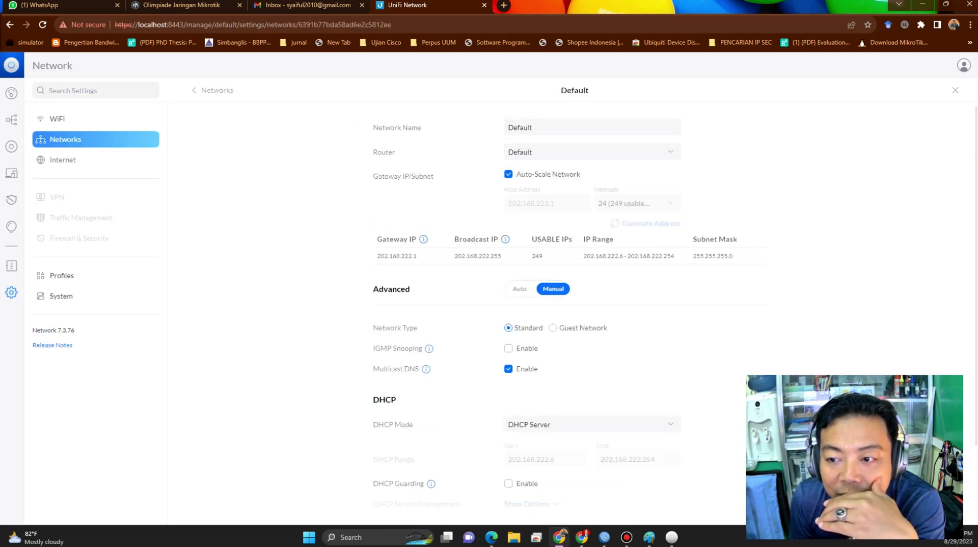
pyautogui.scroll(-2, 570, 313)
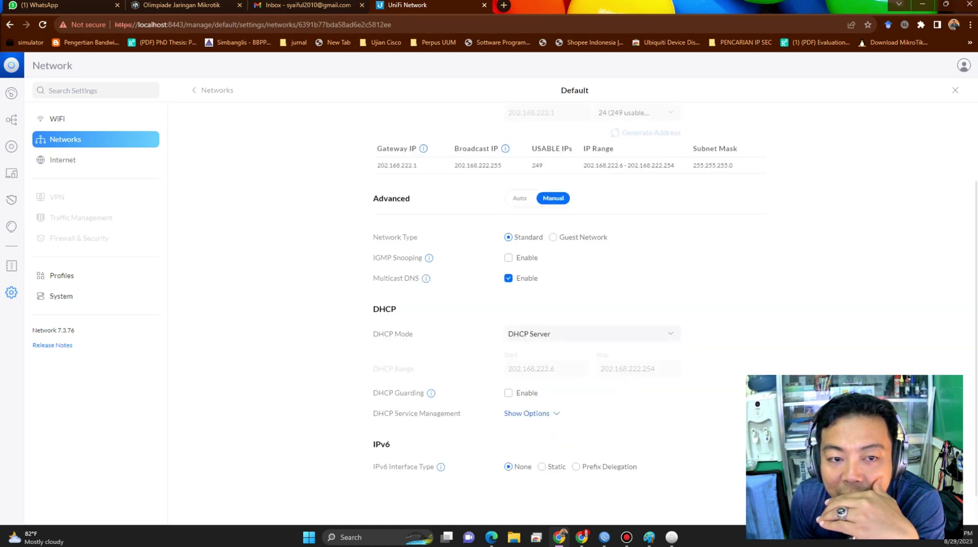
pyautogui.click(63, 159)
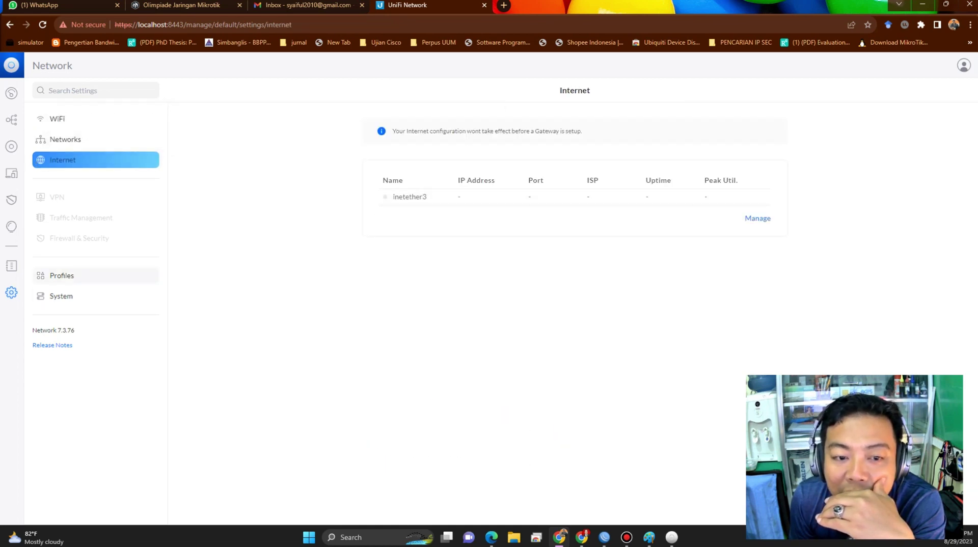
pyautogui.click(62, 275)
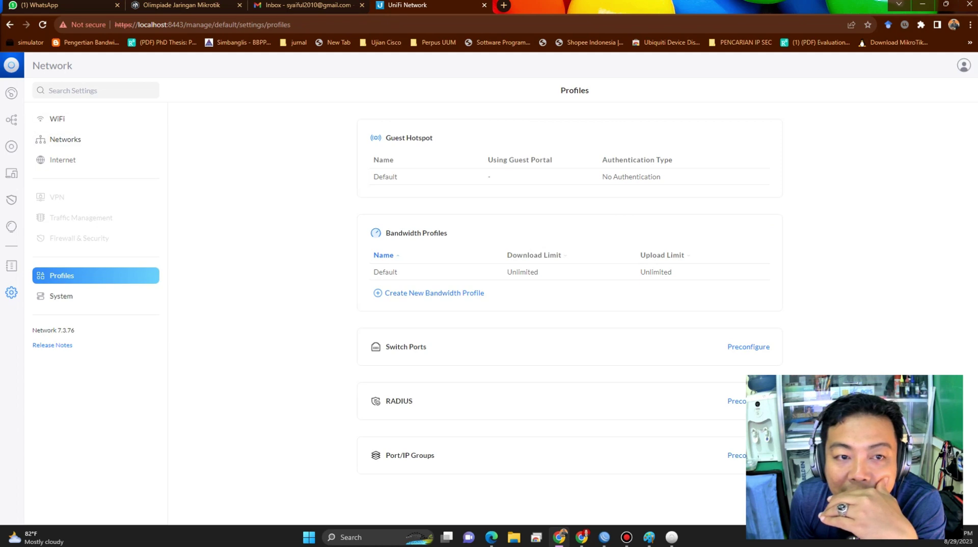
# Recheck the dashboard and topology, ending on the UniFi device list to verify both access points' status and IP addresses
pyautogui.click(11, 147)
pyautogui.click(11, 92)
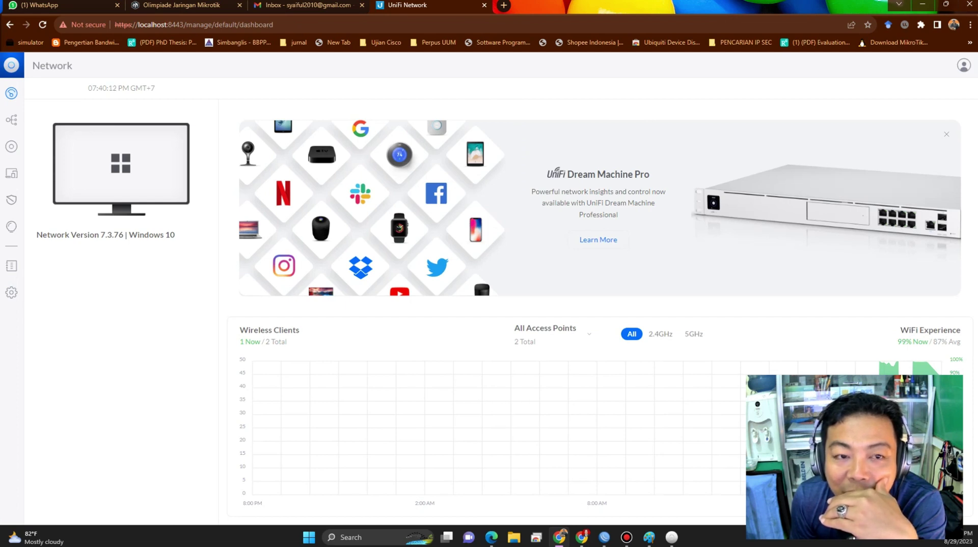
pyautogui.click(11, 120)
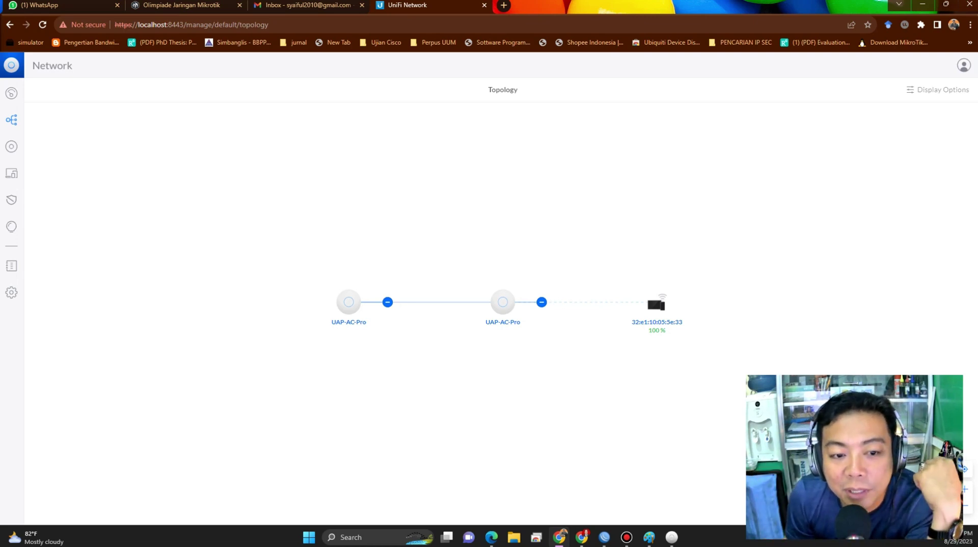
pyautogui.click(12, 292)
pyautogui.click(11, 93)
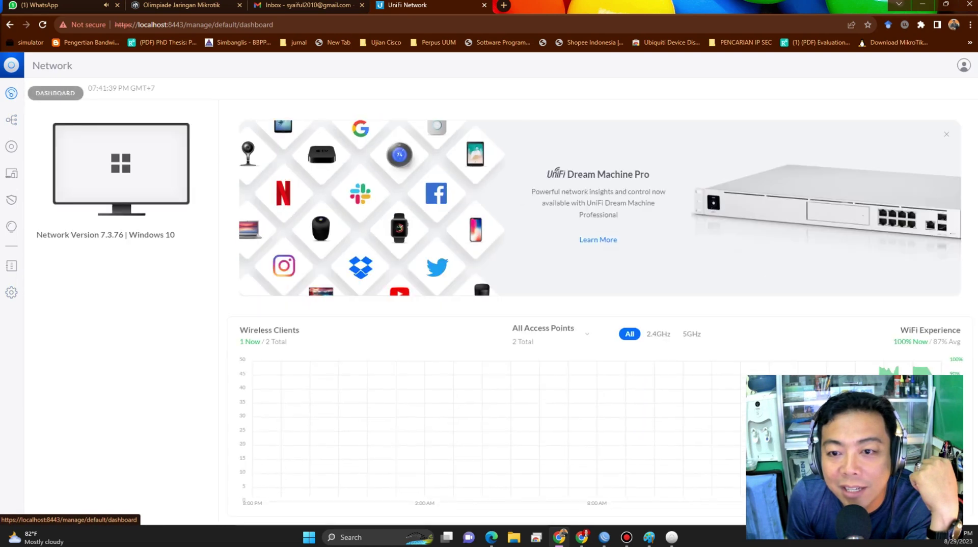
pyautogui.click(11, 119)
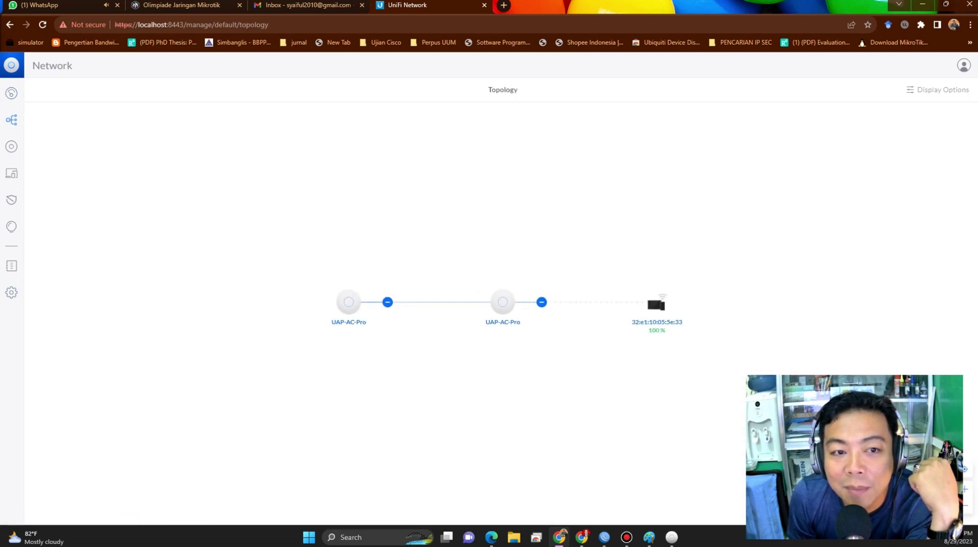
pyautogui.click(11, 146)
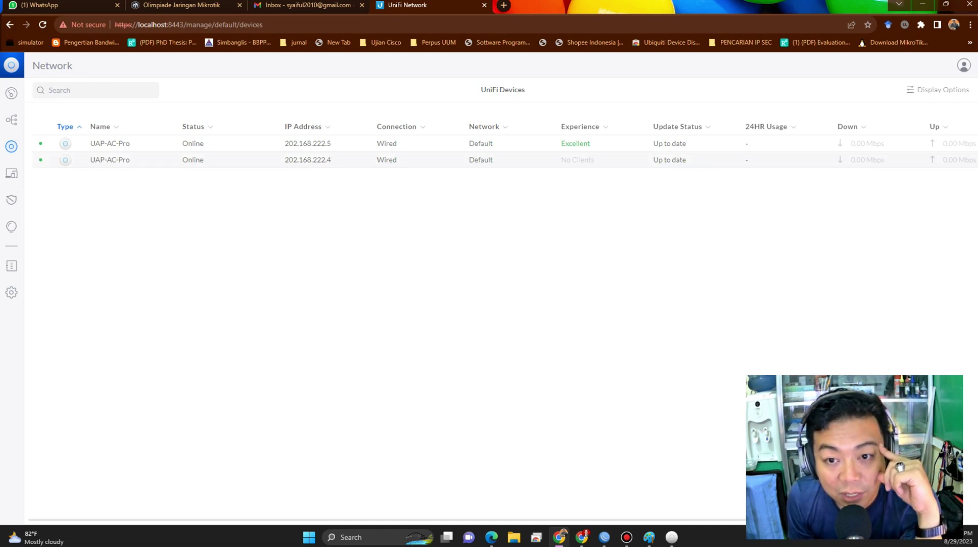
# Switch to WinBox, compare the Unifi 1 and Unifi 2 hotspot IP bindings with the device list, and return to UniFi Network
pyautogui.hotkey('alt', 'Tab')
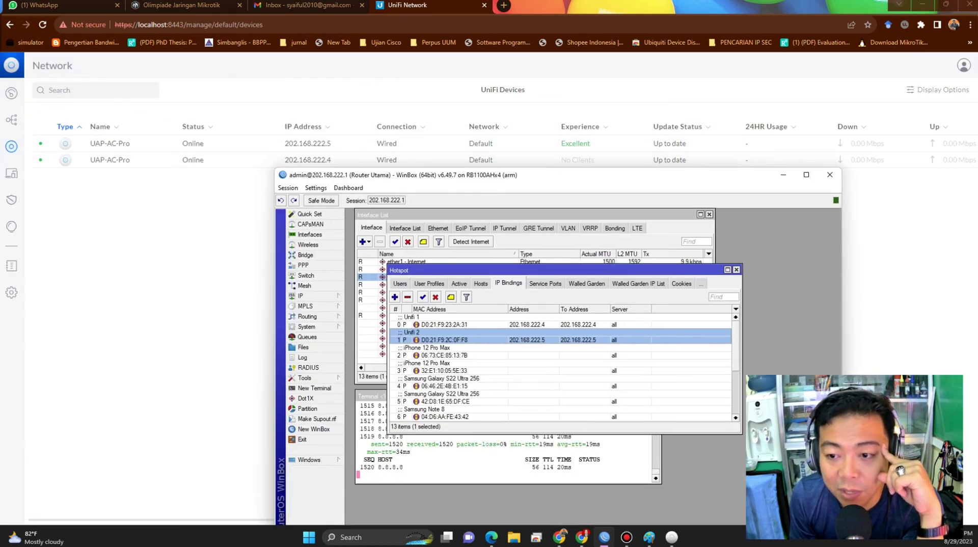
pyautogui.click(443, 324)
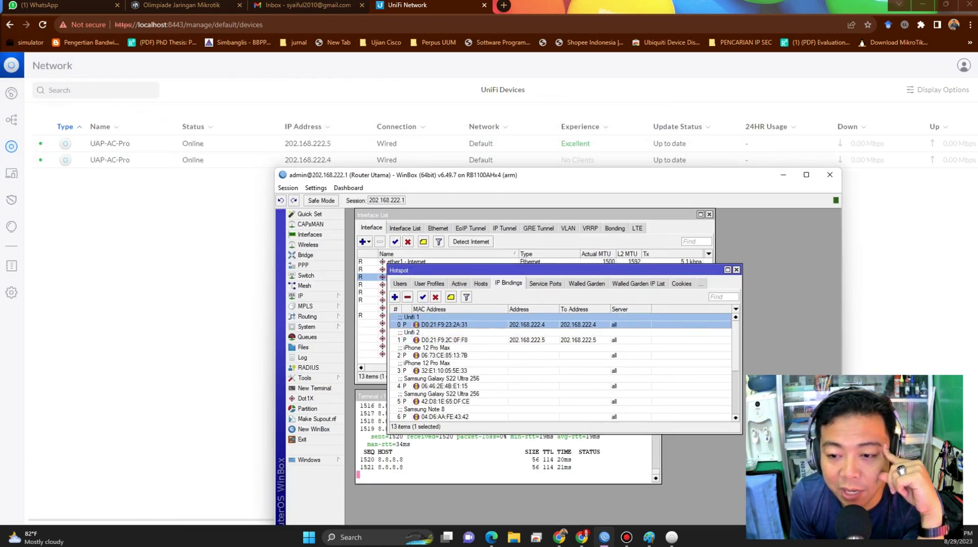
pyautogui.click(443, 340)
pyautogui.click(443, 324)
pyautogui.hotkey('alt', 'Tab')
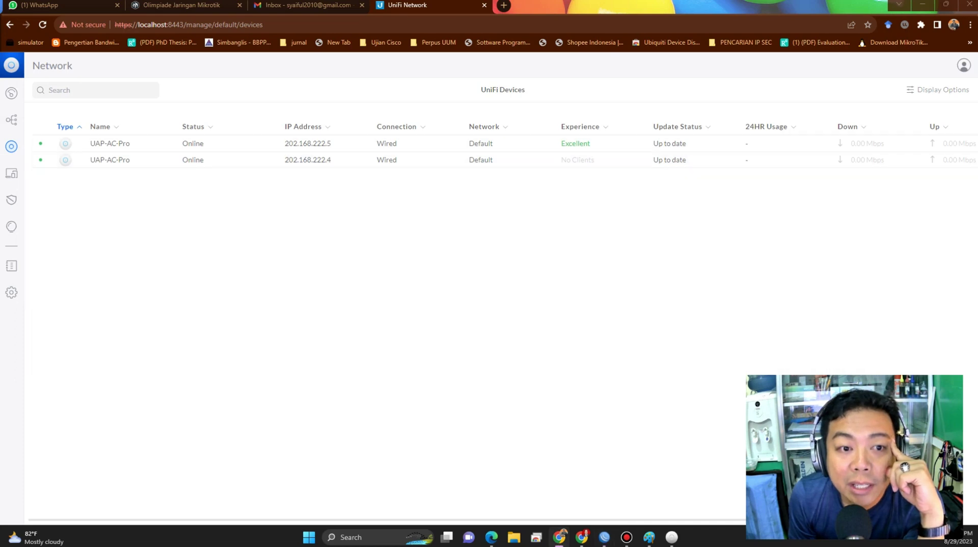
# Examine the connected client devices, reload the page for current data, and return to the topology view
pyautogui.click(11, 173)
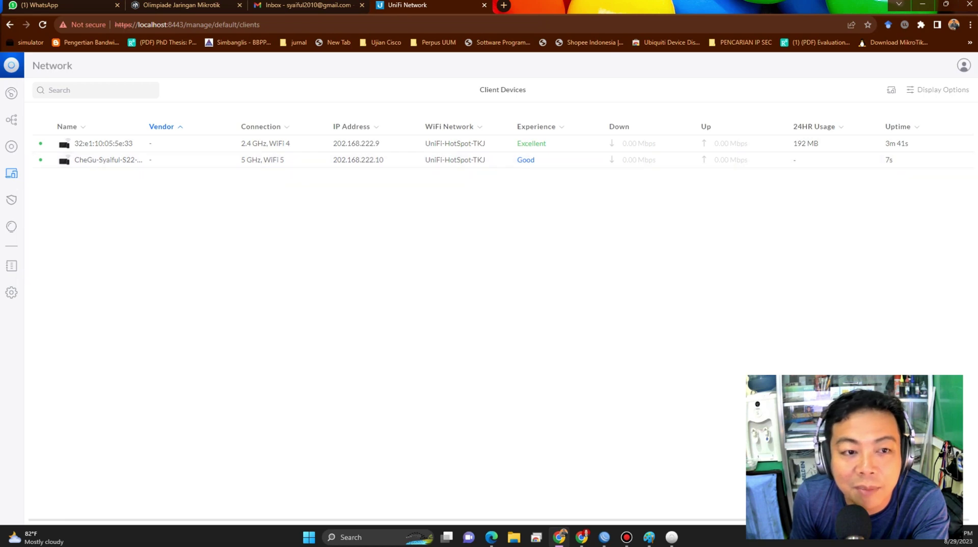
pyautogui.rightClick(527, 219)
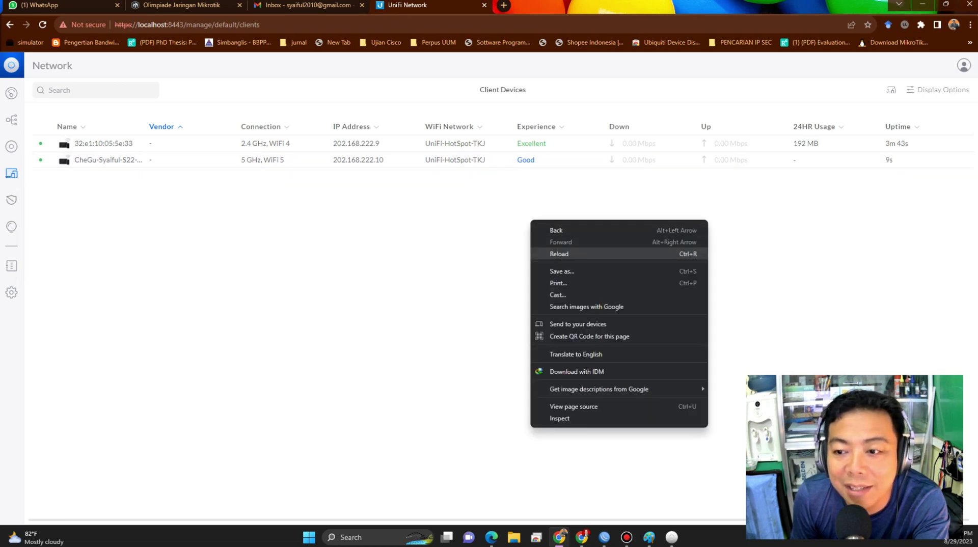
pyautogui.click(555, 253)
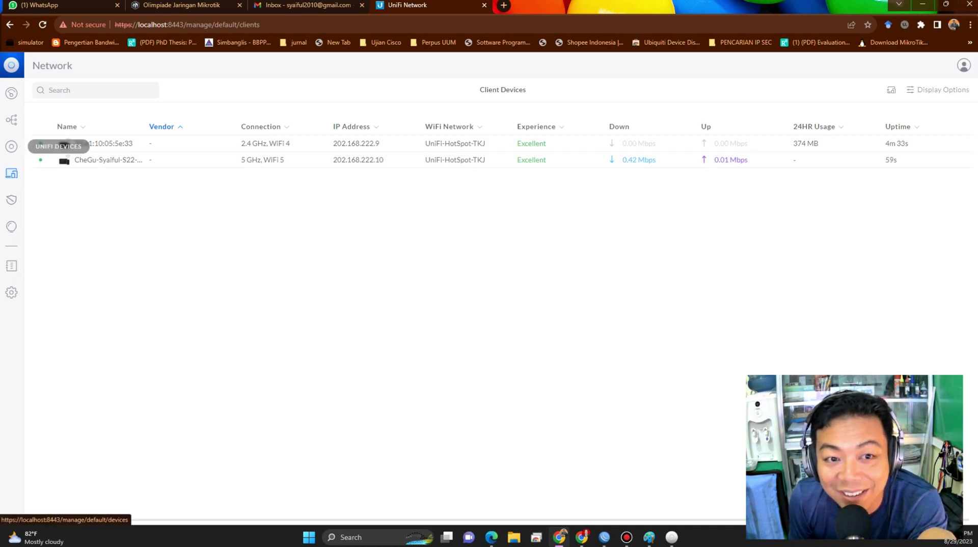
pyautogui.click(11, 146)
pyautogui.click(11, 120)
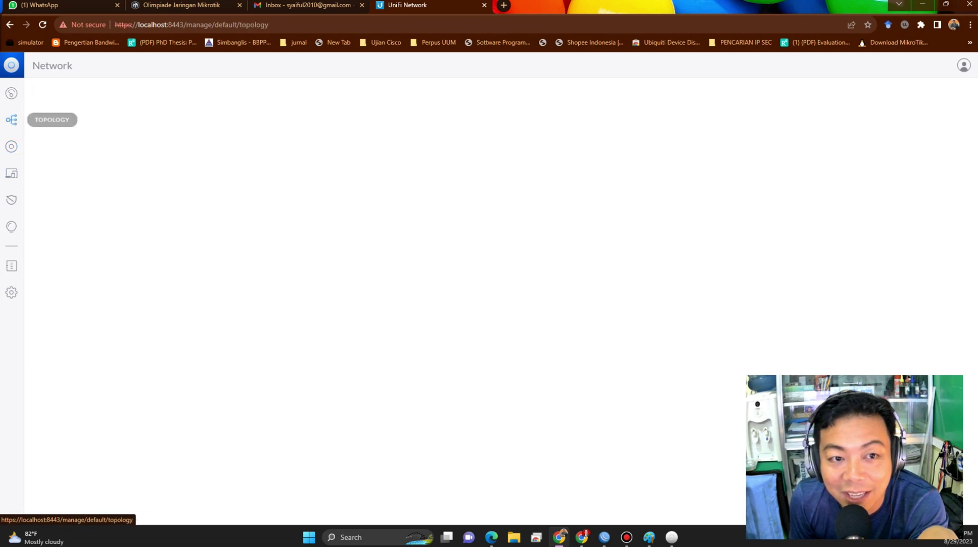